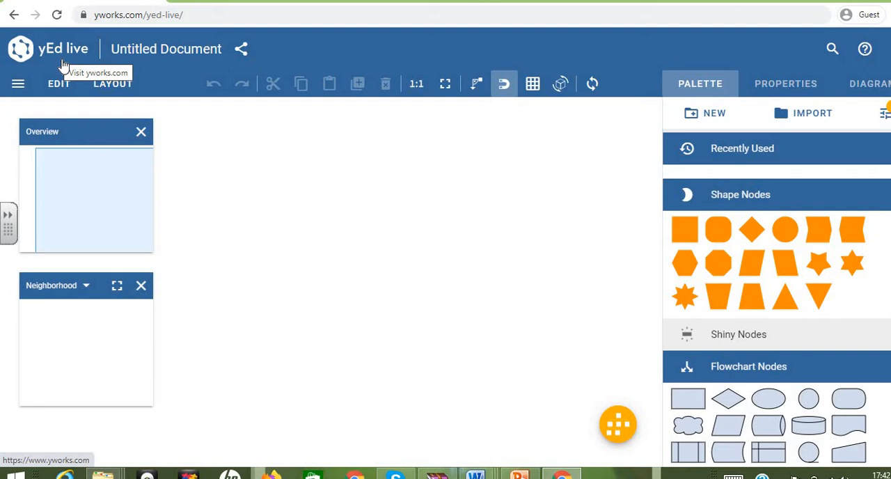
Step: Place an elliptical Start 1 flowchart node near the canvas's upper middle and enlarge it to about 104 by 46 px
scroll(778, 350, "down", 1)
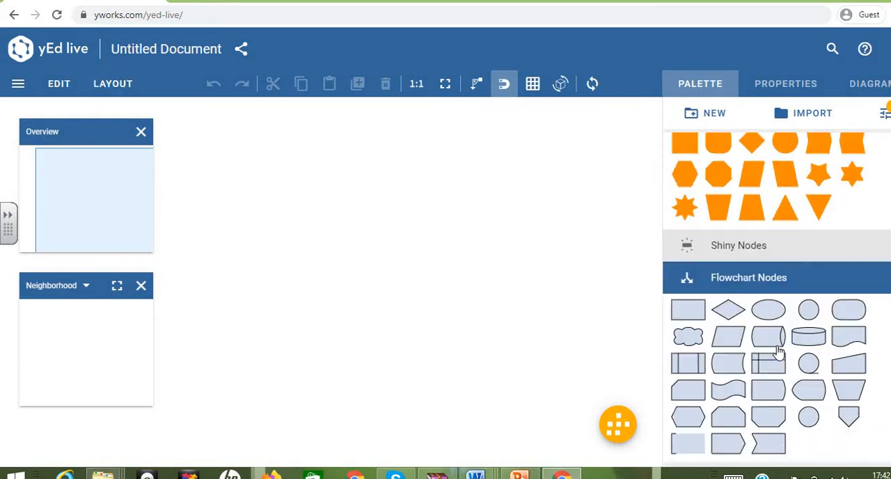
scroll(777, 351, "down", 2)
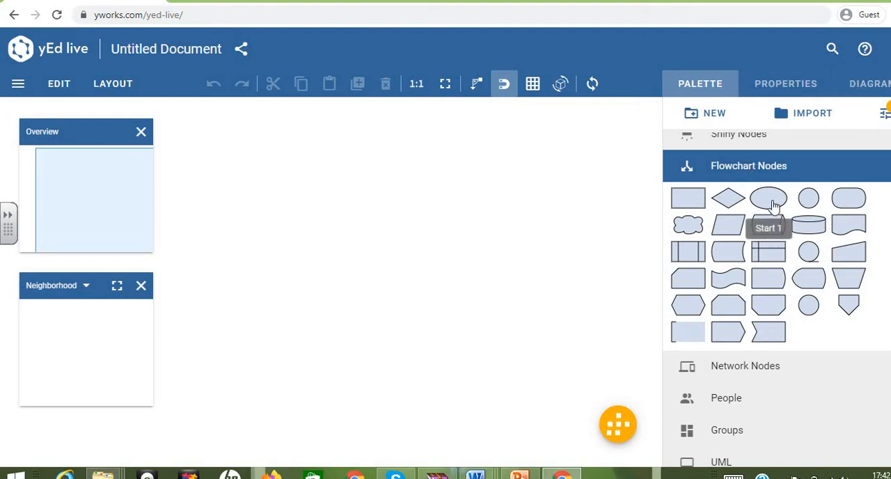
left_click_drag(772, 206, 434, 163)
mouse_move(387, 148)
left_mouse_down()
mouse_move(390, 155)
mouse_move(390, 148)
left_mouse_up()
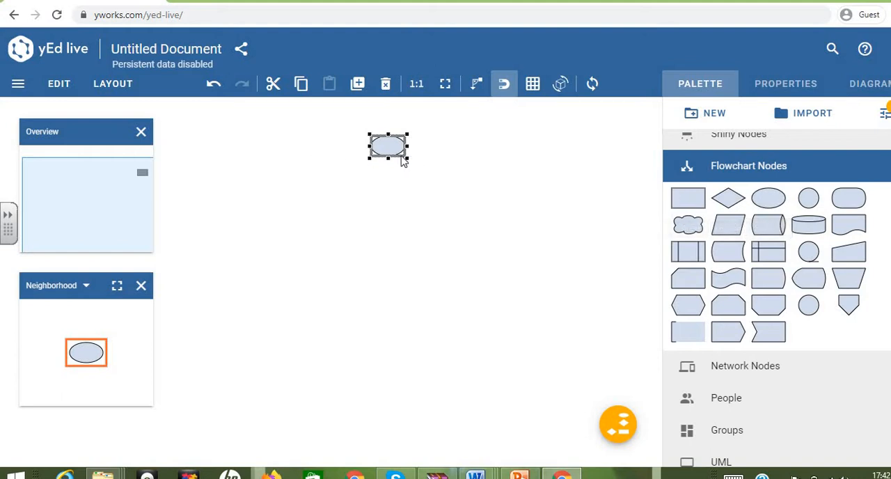
left_click_drag(408, 158, 443, 168)
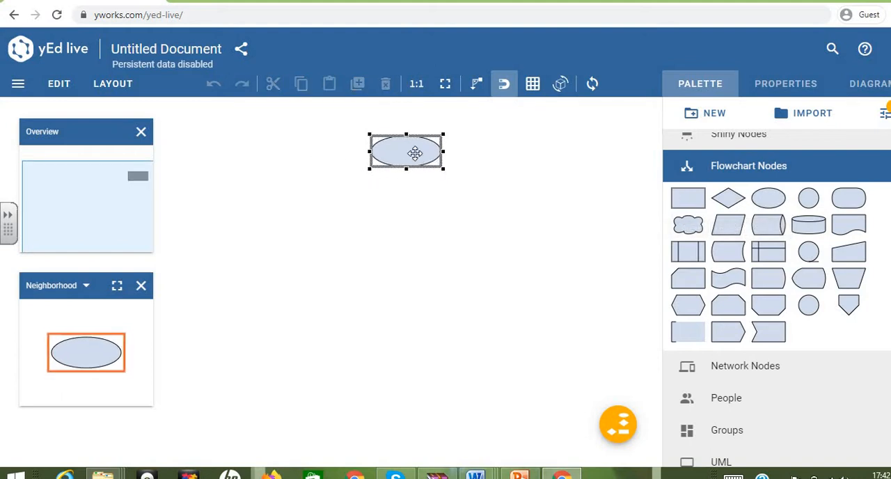
Step: Label the ellipse "Stop"
double_click(421, 155)
type("Stop")
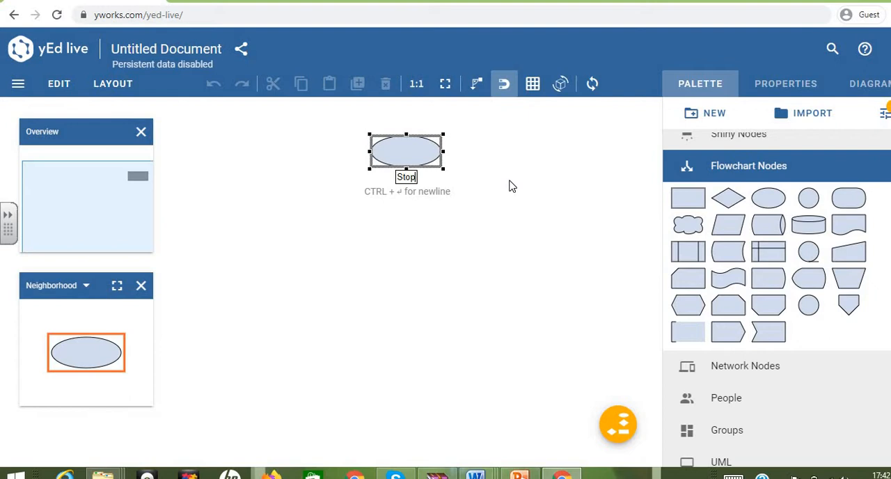
key("Return")
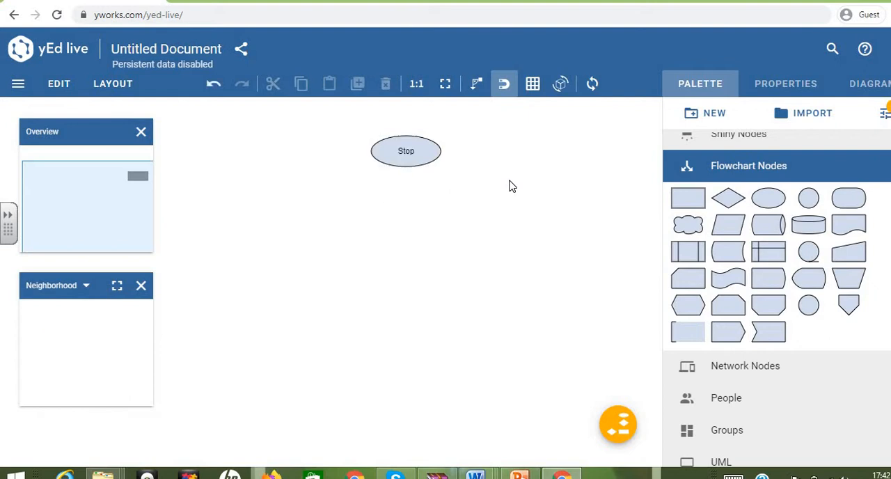
Step: Set the font size of the ellipse's label to 15 px
left_click(416, 153)
left_click(412, 157)
double_click(411, 158)
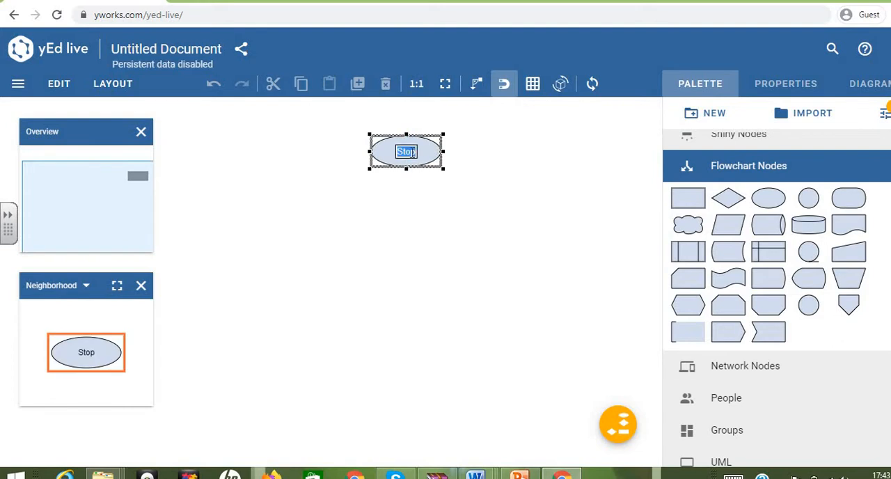
left_click(770, 87)
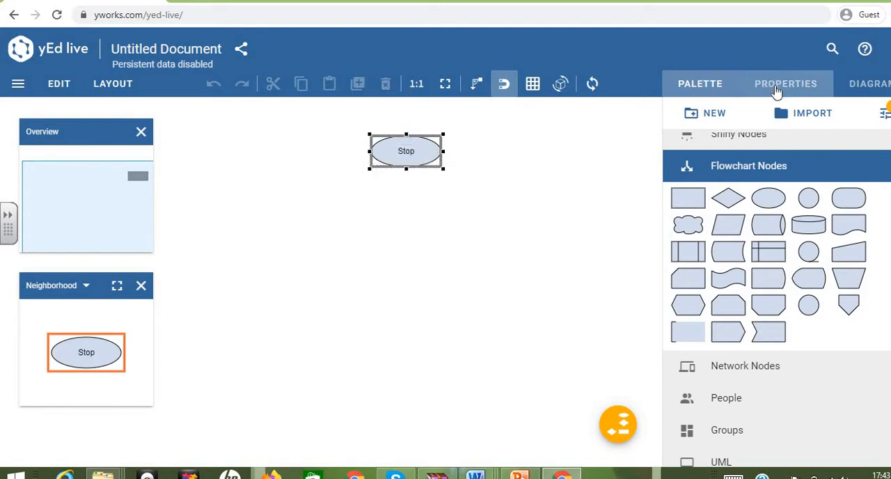
scroll(807, 338, "down", 5)
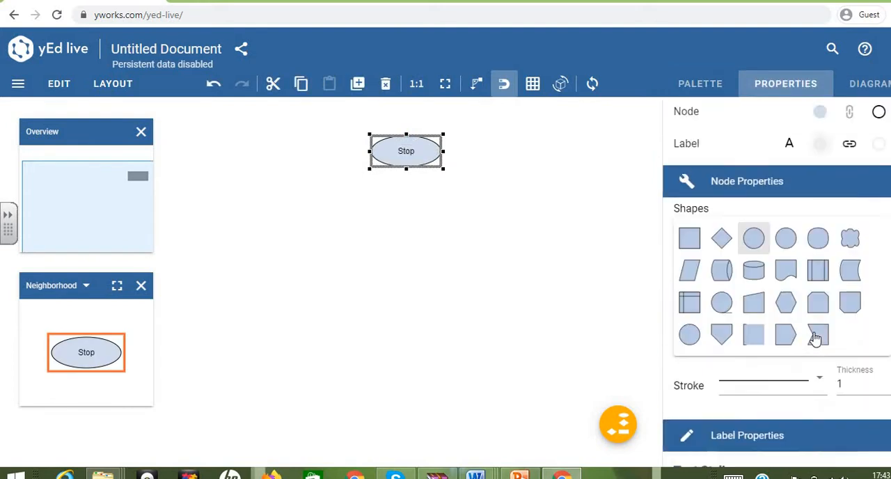
scroll(765, 293, "down", 1)
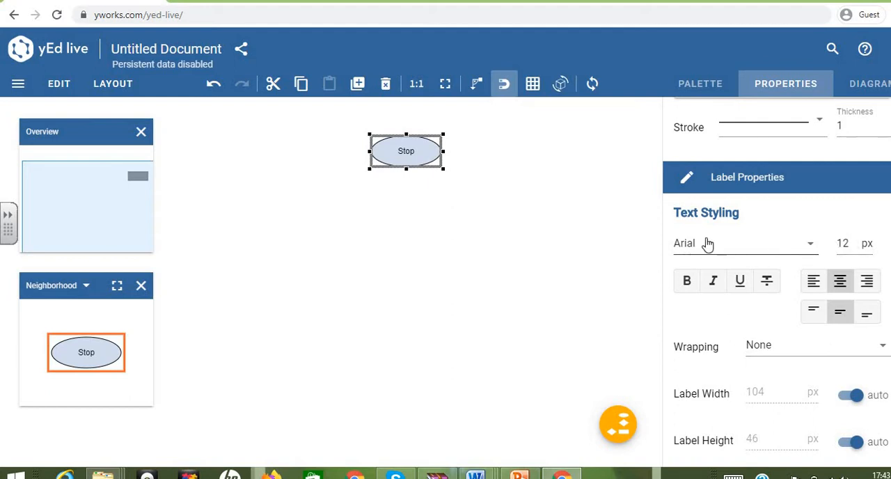
left_click(853, 241)
left_click(853, 241)
left_click(853, 241)
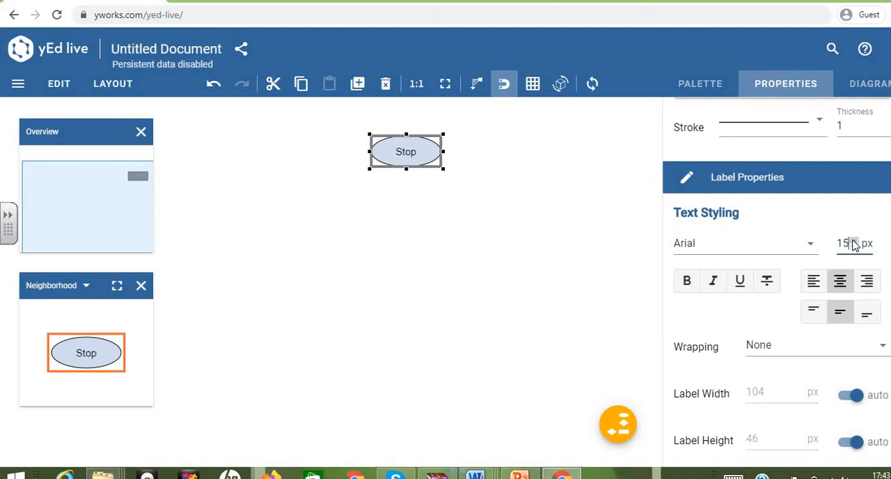
left_click(625, 178)
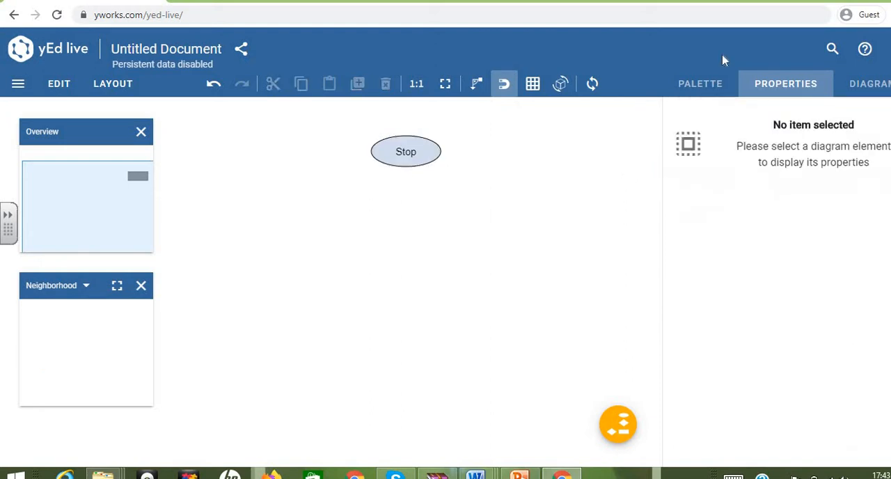
Step: Look through the ellipse's text styling and label placement properties
left_click(785, 83)
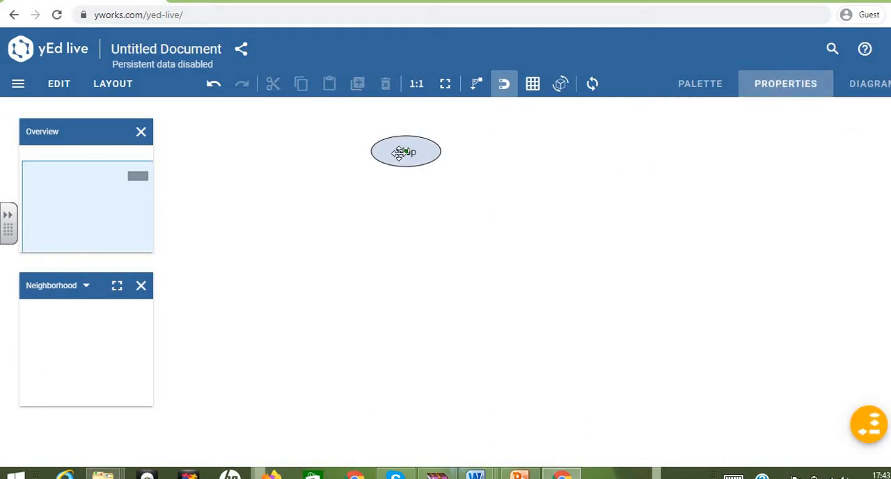
double_click(402, 153)
left_click(759, 88)
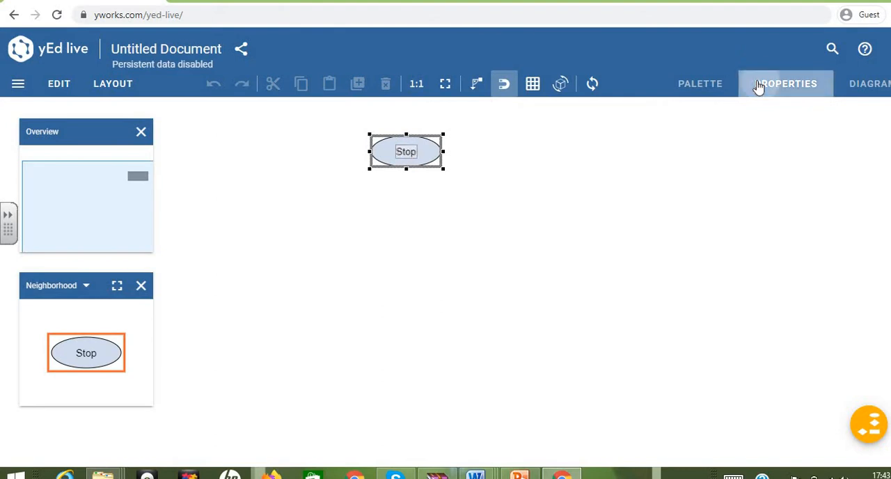
scroll(805, 351, "down", 10)
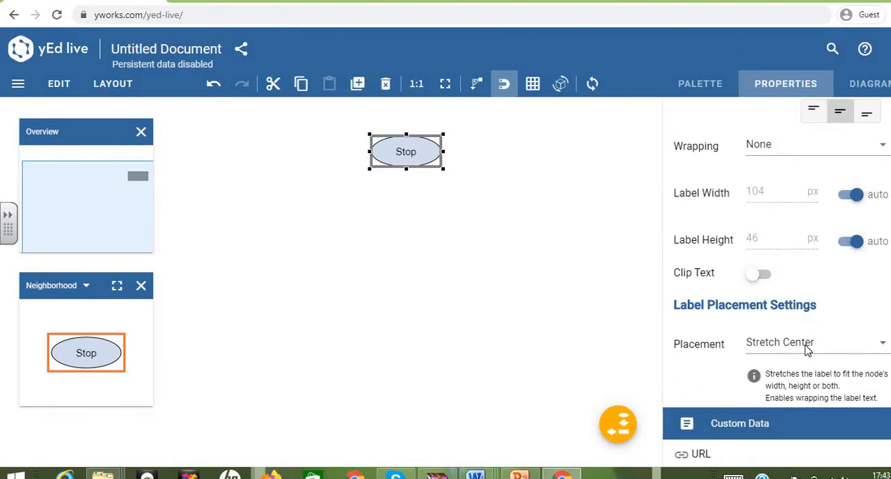
scroll(767, 349, "up", 4)
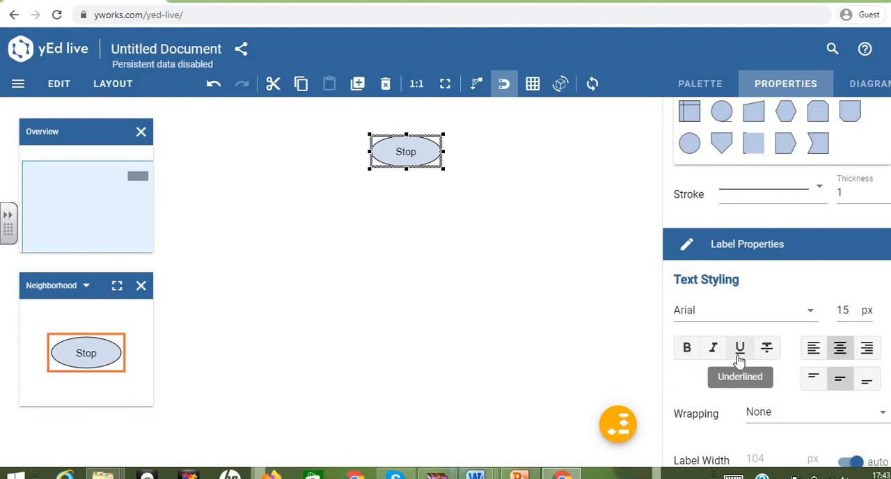
left_click(491, 154)
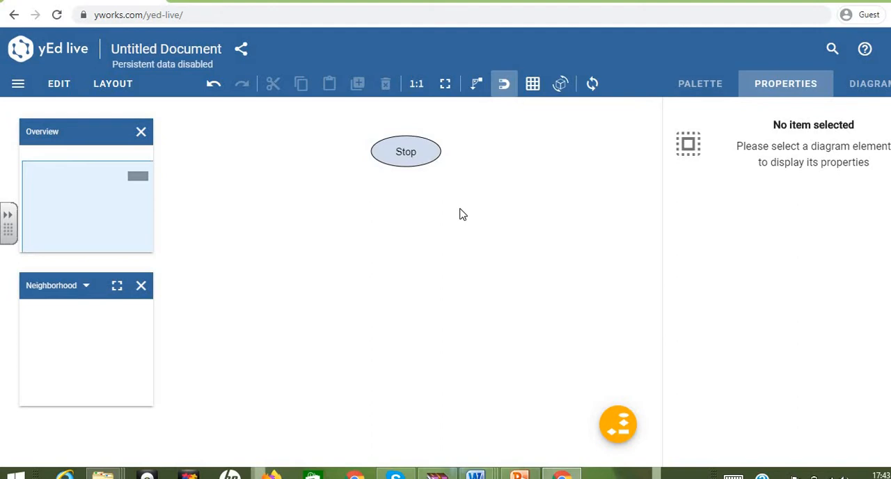
Step: Change the ellipse's label text to "Start"
left_click(416, 153)
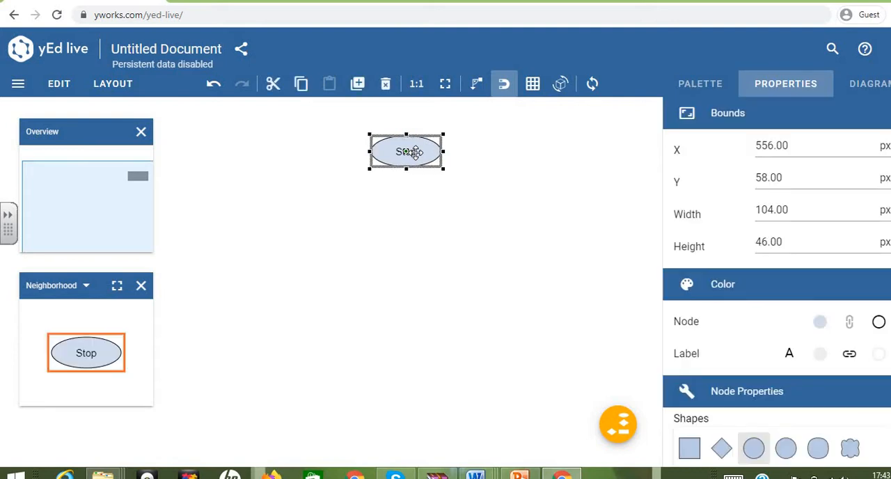
double_click(415, 153)
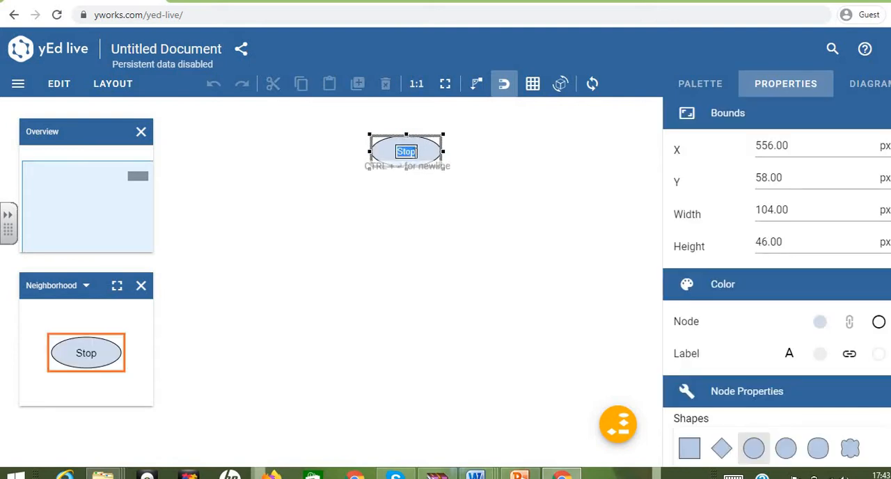
left_click(419, 152)
key("BackSpace")
key("BackSpace")
type("art")
left_click(562, 191)
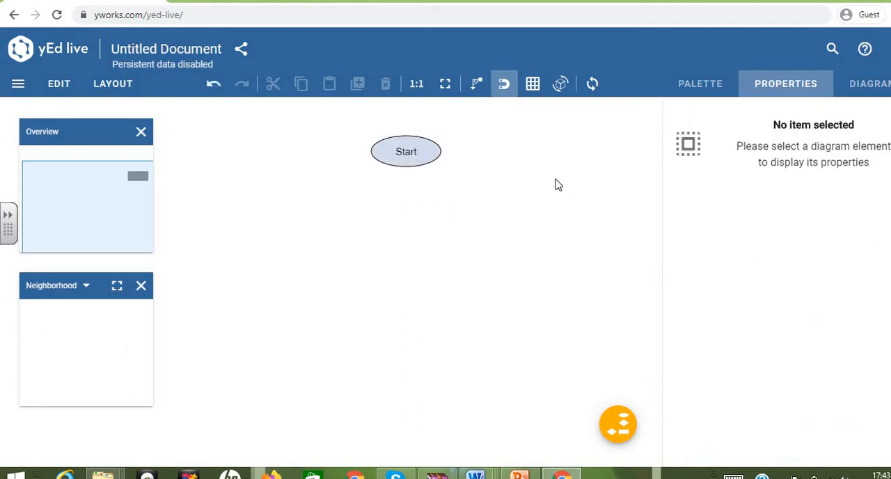
Step: Place a Data parallelogram below the Start ellipse and enlarge it to about 141 by 56 px
left_click(721, 91)
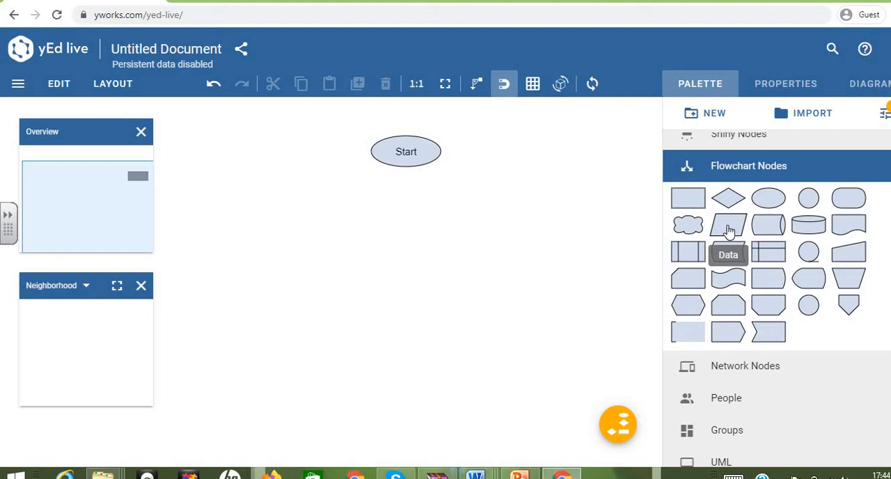
left_click_drag(727, 232, 461, 229)
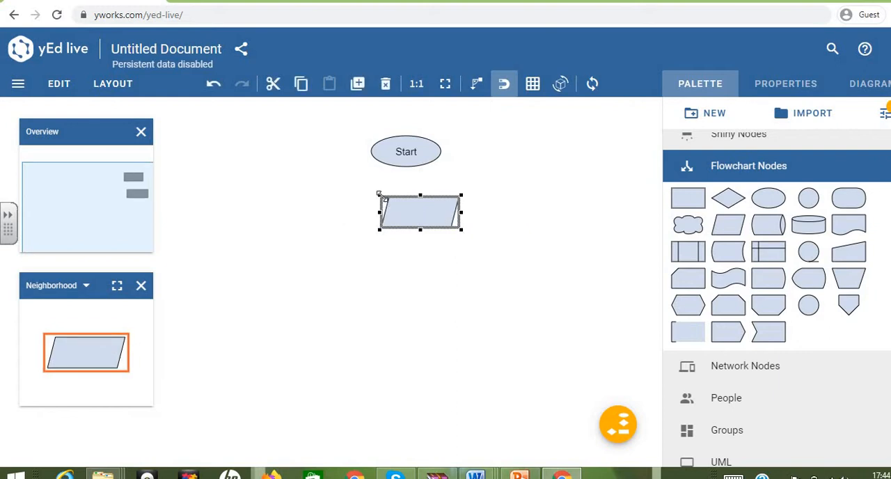
left_click_drag(380, 195, 363, 189)
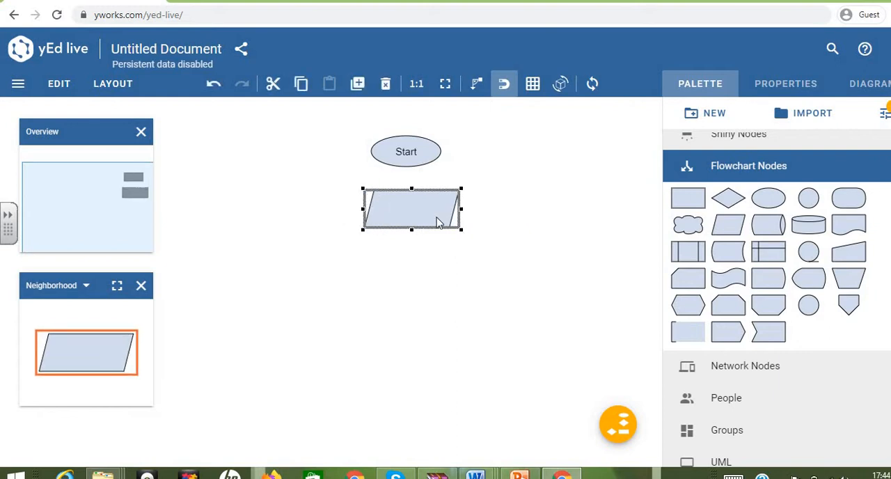
Step: Label the parallelogram "Input: P,N,R"
double_click(437, 221)
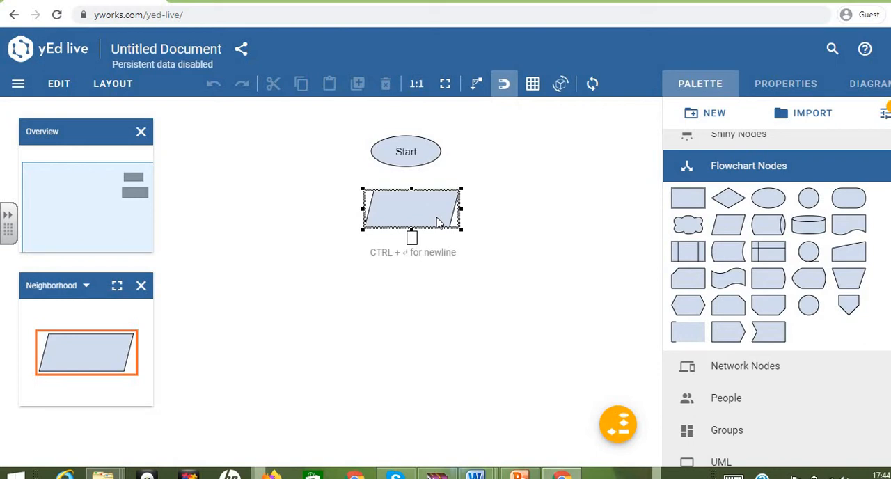
type("Input:")
type("P.N")
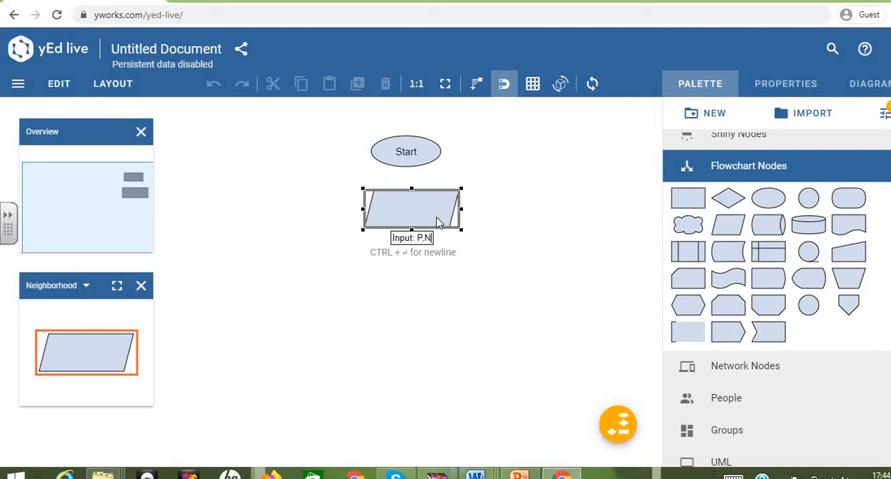
type(".")
type("R")
left_click(531, 235)
Step: Slightly increase the font size of the parallelogram's label
left_click(432, 209)
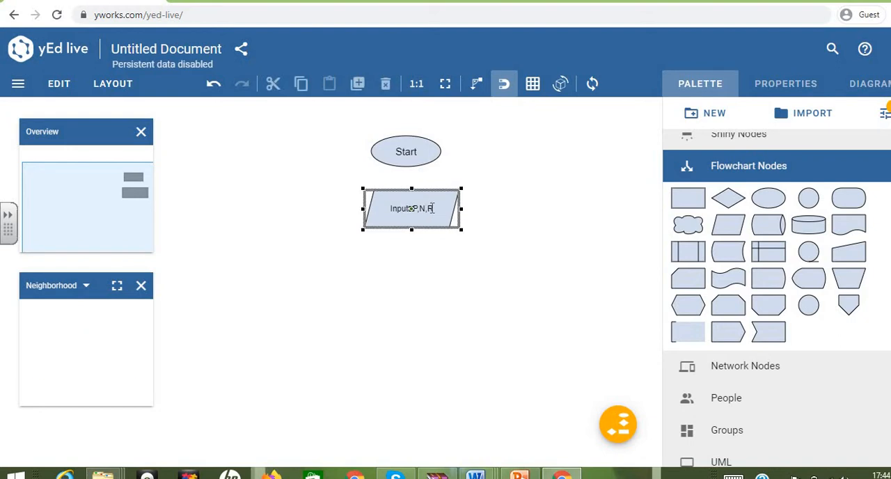
double_click(432, 209)
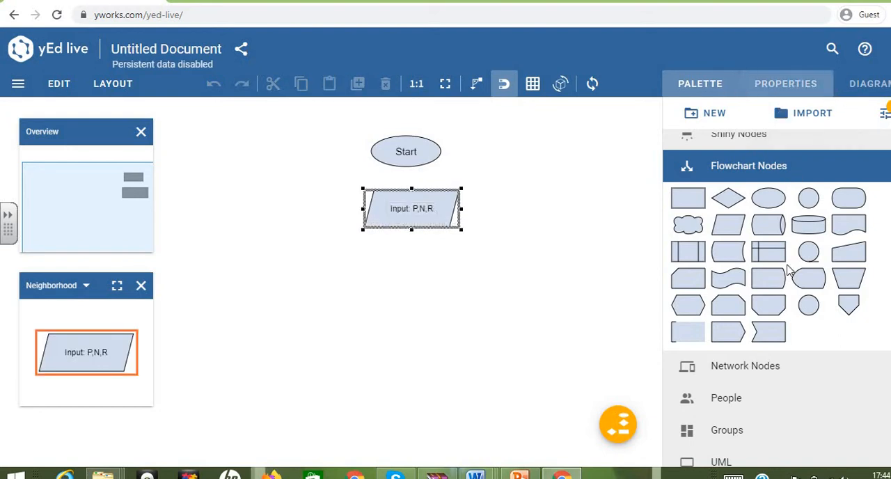
scroll(801, 336, "down", 5)
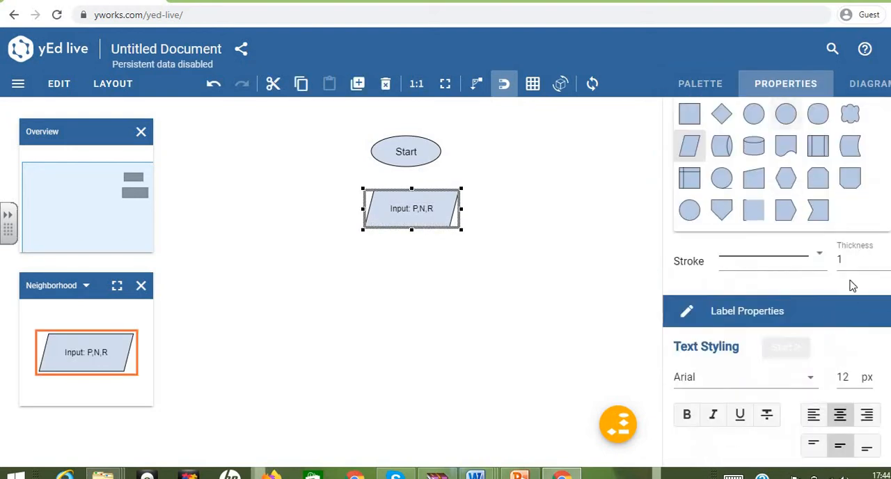
scroll(852, 282, "down", 3)
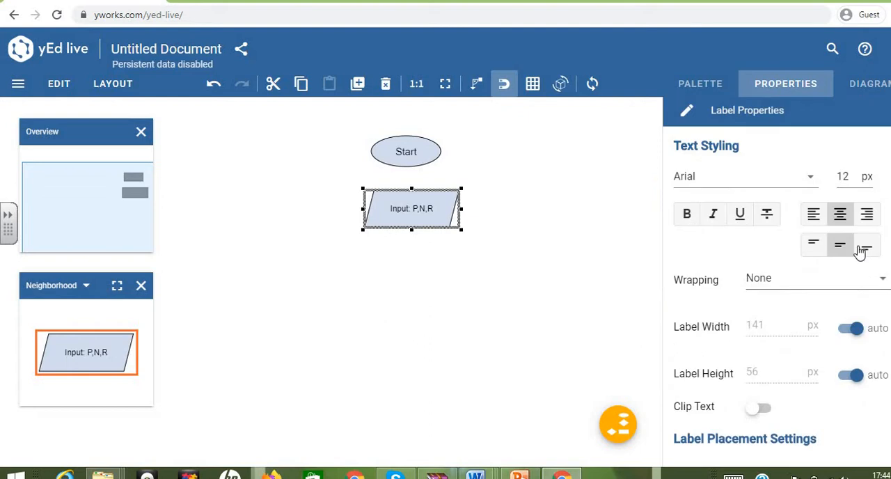
double_click(854, 175)
left_click(584, 225)
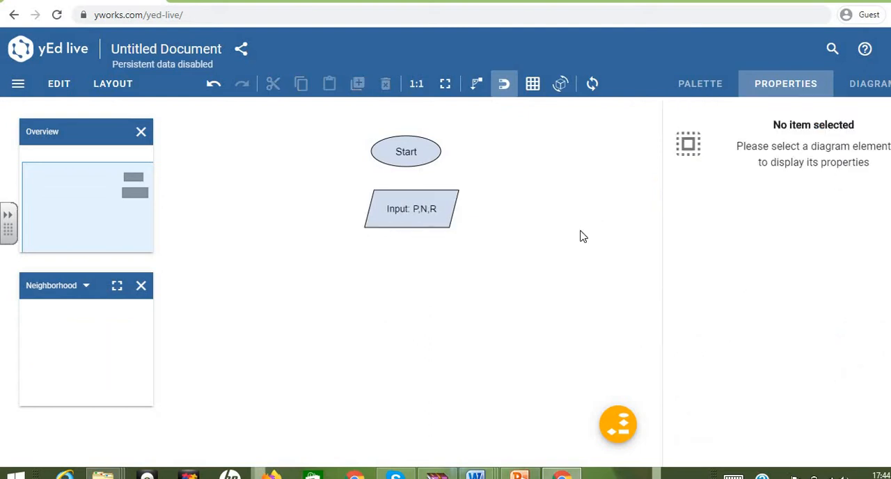
Step: Place a rectangular flowchart node below the input parallelogram and enlarge it to slightly more than the parallelogram's width
left_click(705, 89)
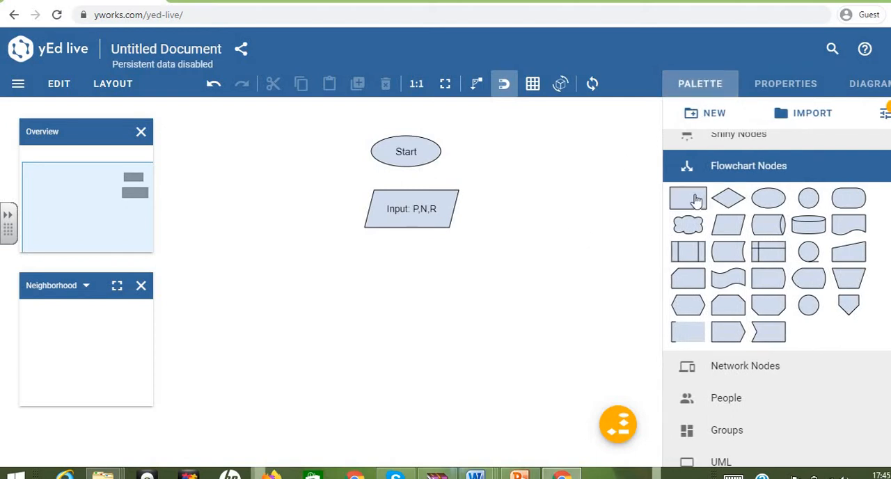
left_click_drag(686, 199, 460, 305)
left_click_drag(374, 263, 359, 259)
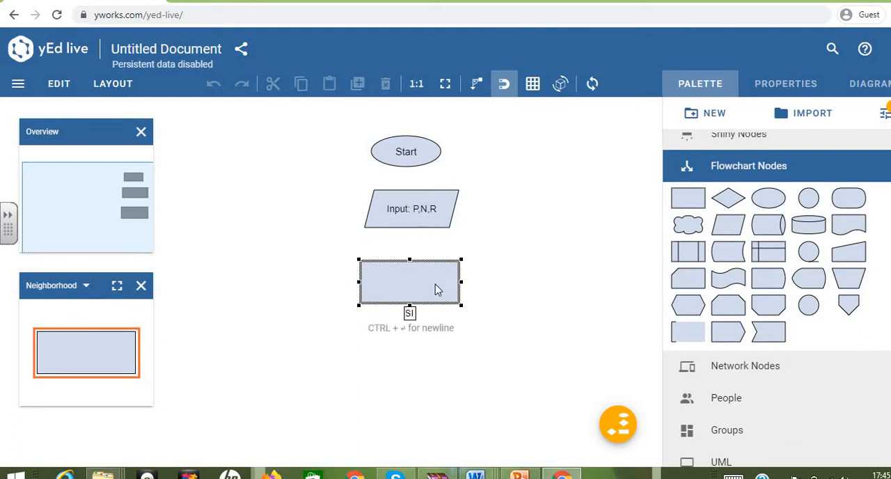
Step: Label the rectangle with the formula "SI=(P*N*R)/100"
type("=(P*N*R")
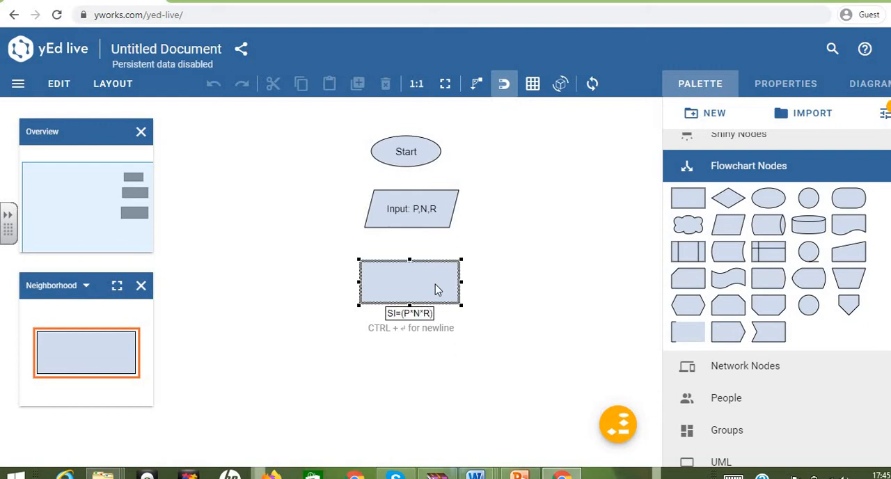
type(")/100")
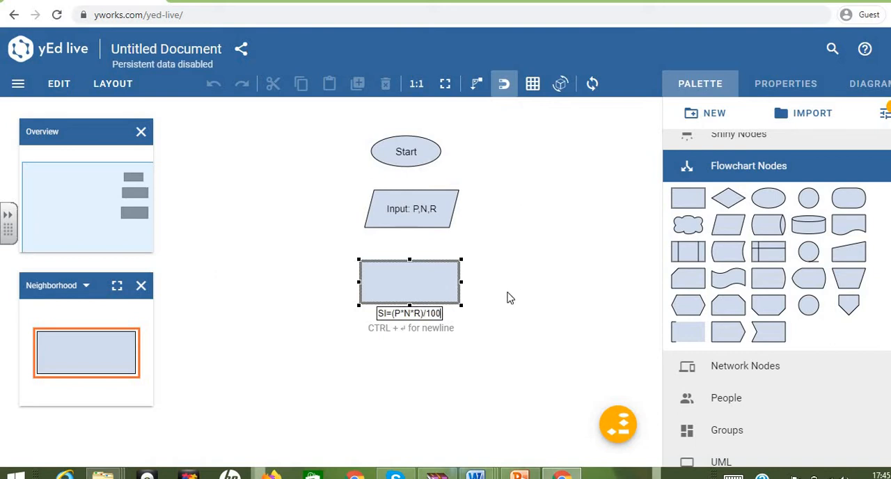
left_click(510, 298)
Step: Increase the font size of the "SI=(P*N*R)/100" label in the rectangle by two pixels
left_click(429, 284)
double_click(429, 284)
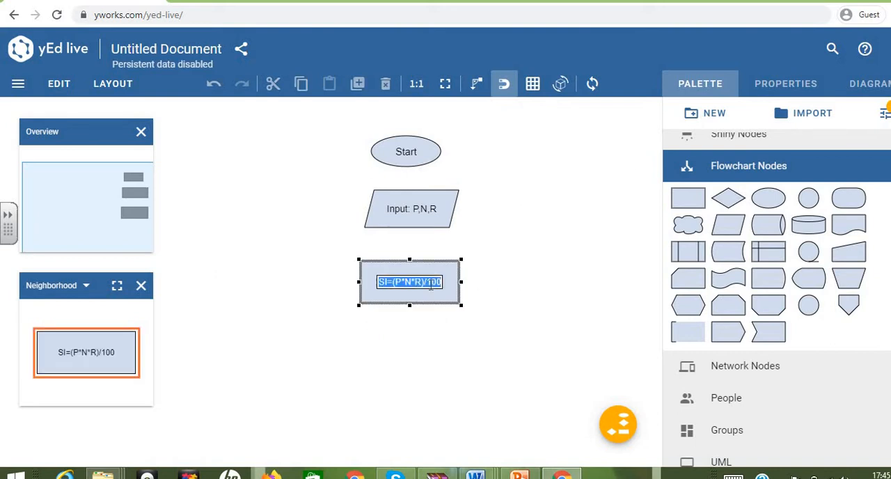
left_click(785, 84)
scroll(809, 337, "down", 7)
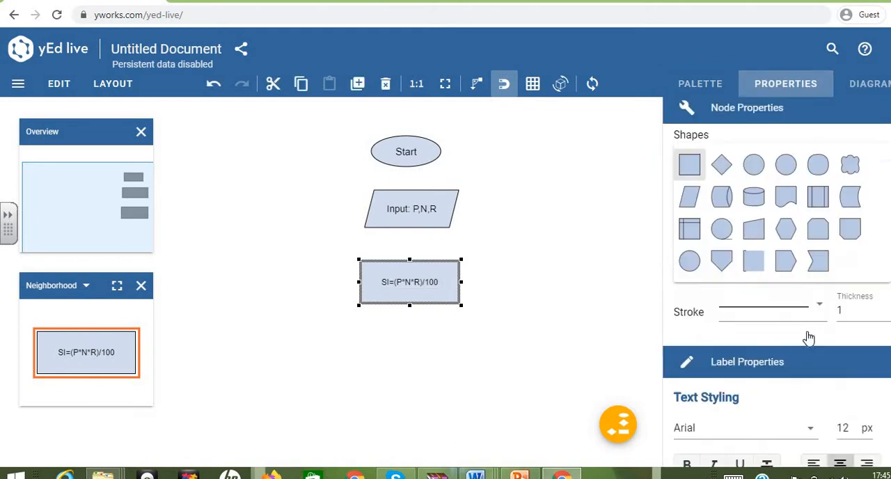
left_click(855, 241)
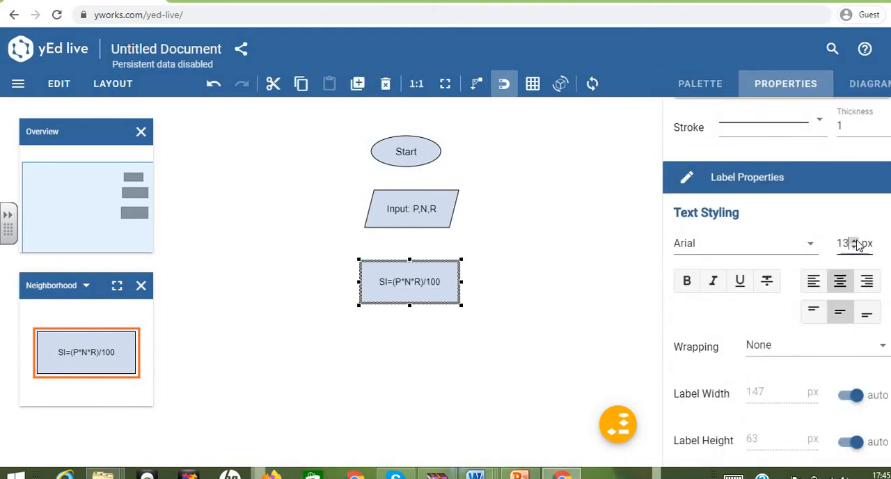
left_click(854, 240)
left_click(549, 277)
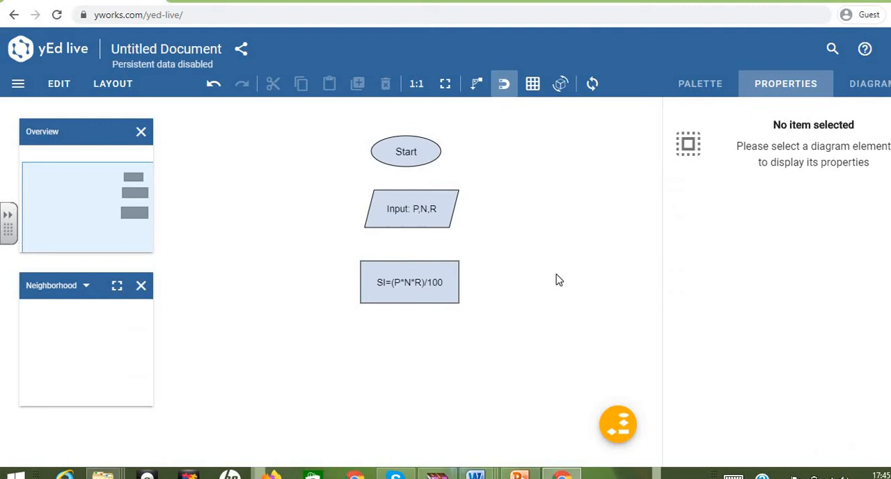
Step: Place a parallelogram flowchart node below the formula rectangle and widen it to match the rectangle's width
left_click(391, 298)
left_click(698, 91)
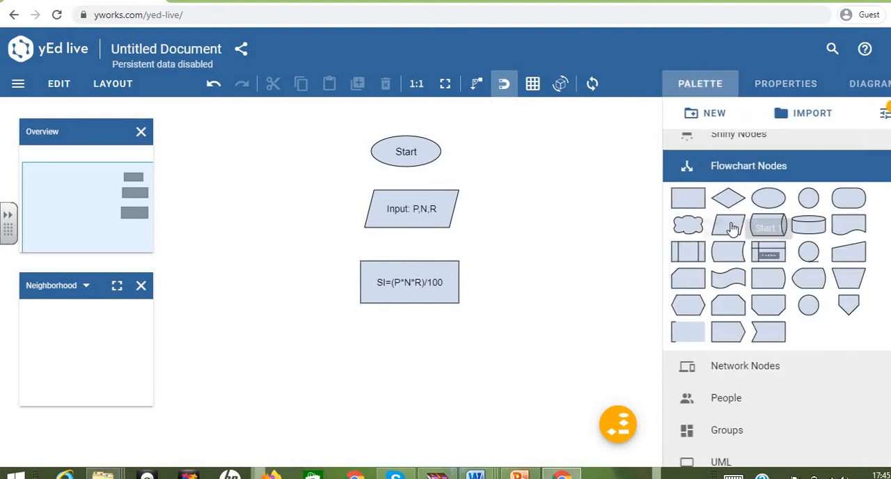
left_click_drag(730, 230, 462, 364)
left_click_drag(347, 335, 359, 331)
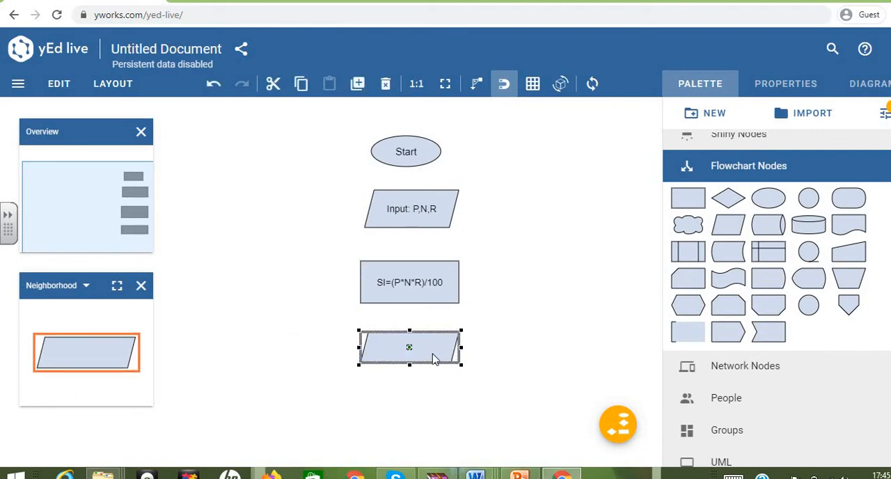
Step: Label the lower parallelogram "Display SI"
double_click(432, 359)
type("Dis")
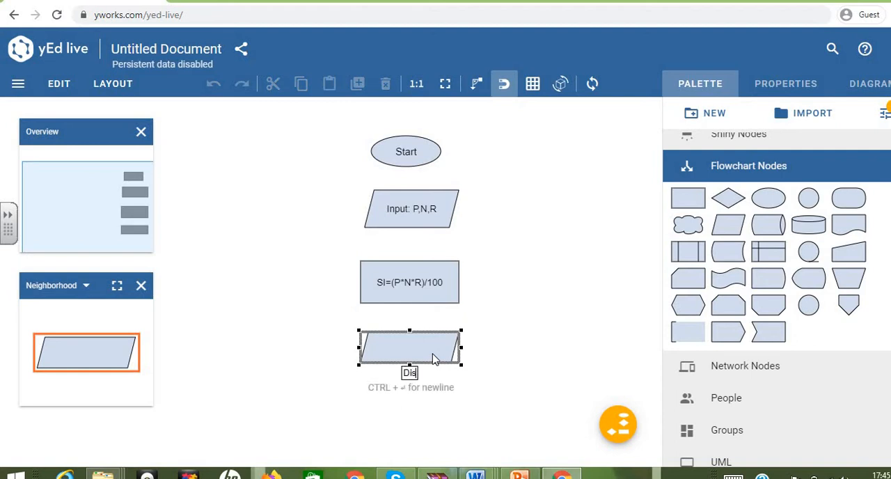
type("play SI")
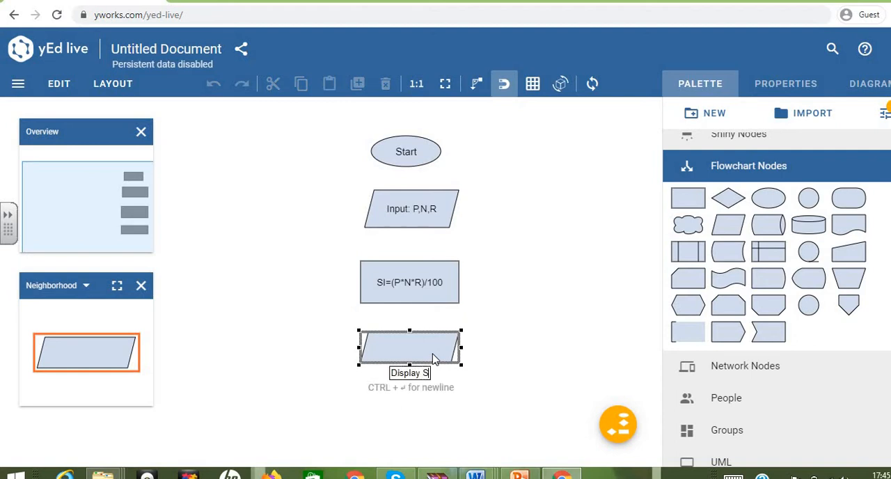
left_click(483, 365)
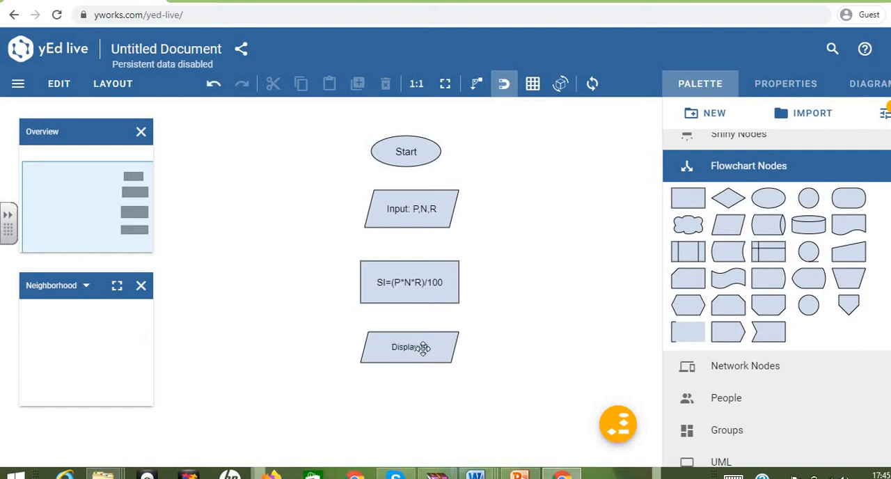
Step: Slightly increase the font size of the "Display SI" label
double_click(422, 348)
left_click(794, 85)
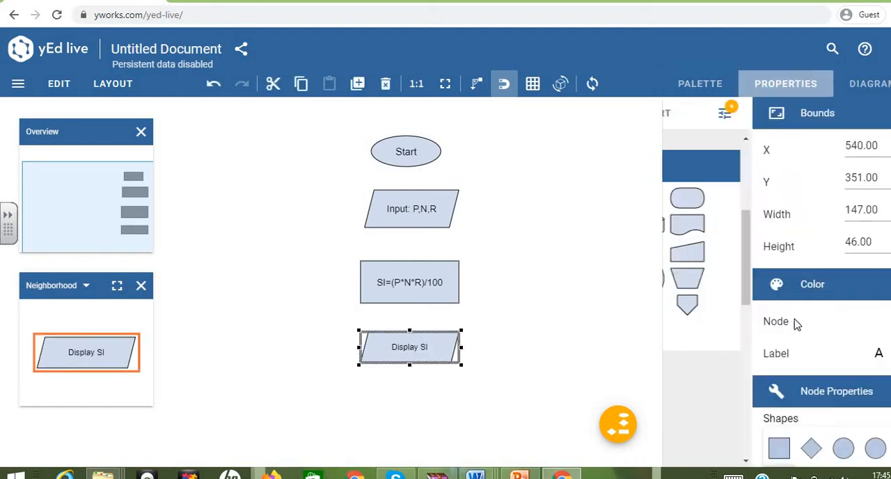
scroll(795, 324, "down", 10)
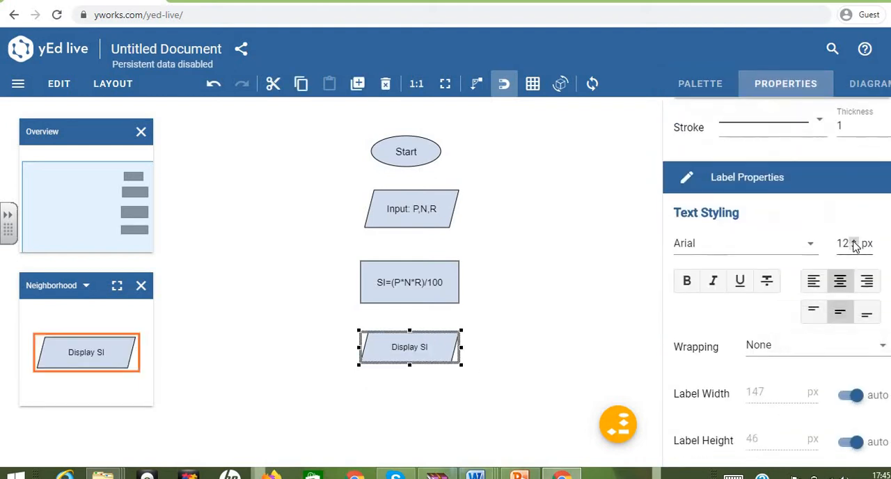
double_click(853, 240)
left_click(550, 364)
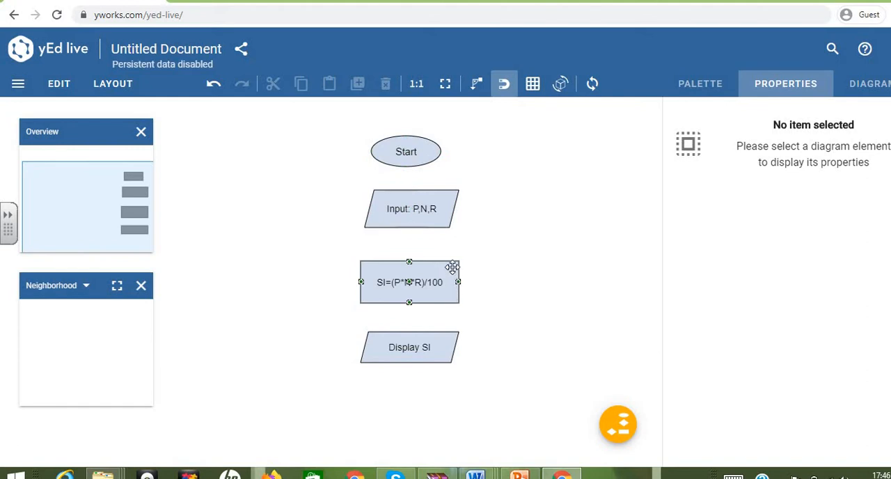
Step: Place an elliptical flowchart node below the "Display SI" parallelogram and widen it to slightly more than the Start ellipse
left_click(430, 163)
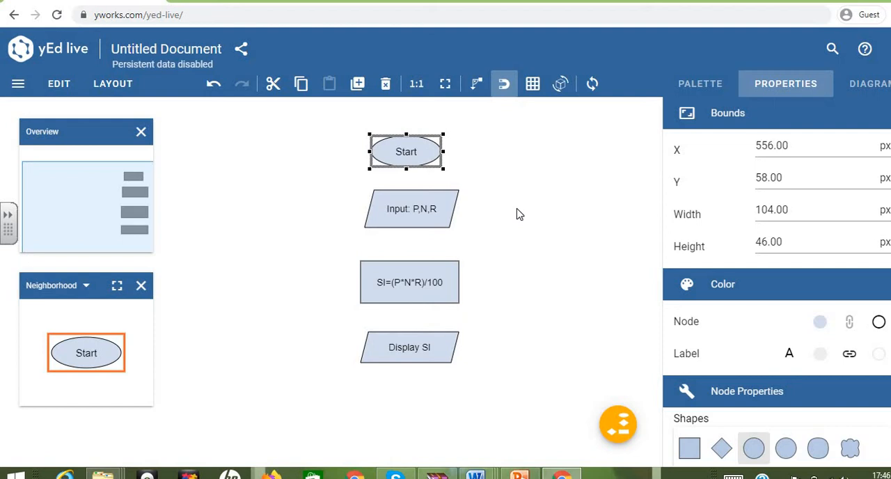
left_click(517, 214)
left_click(436, 155)
left_click(699, 83)
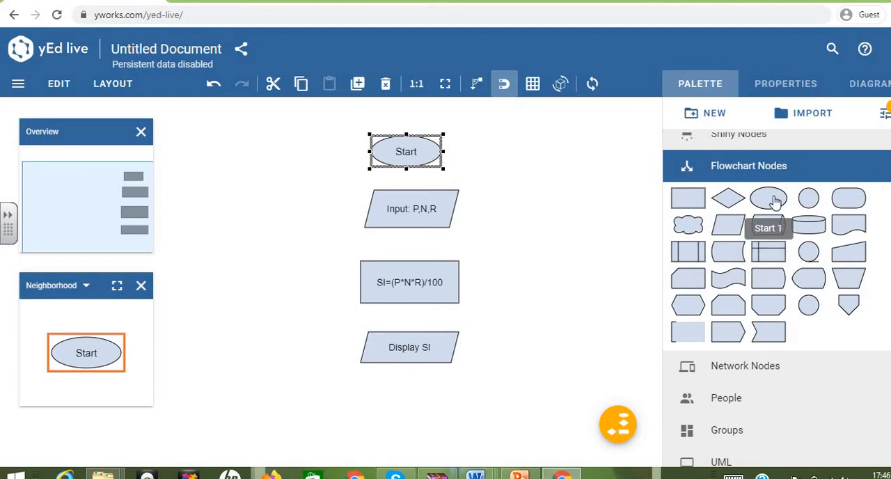
left_click_drag(768, 199, 454, 420)
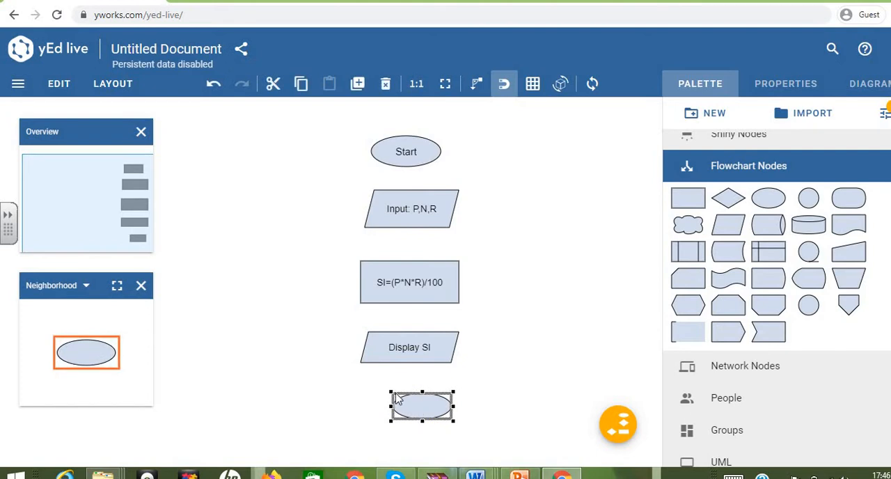
left_click(396, 396)
left_click(404, 403)
left_click_drag(390, 392, 371, 393)
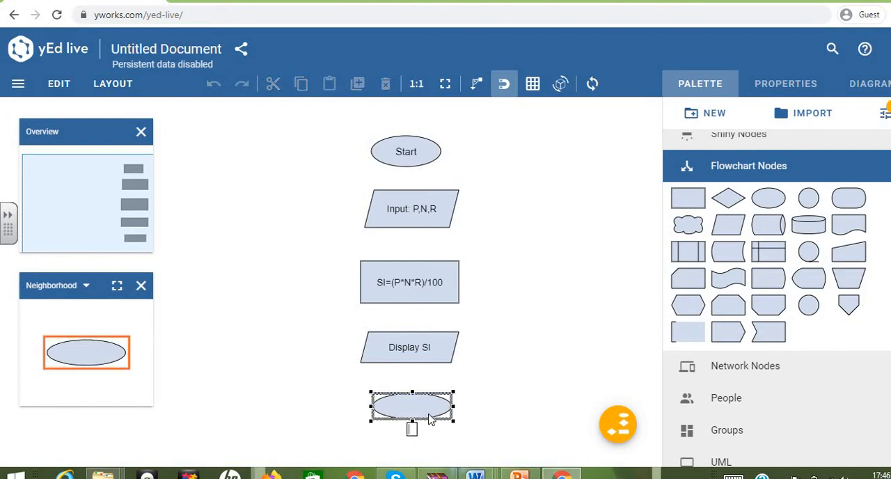
Step: Label the lower ellipse "Stop" and set its label font size to 14 px
type("Stop")
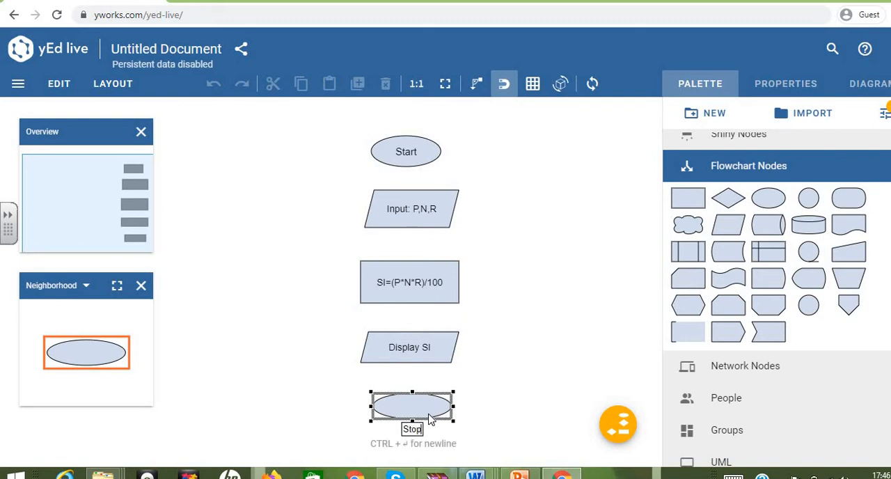
left_click(485, 381)
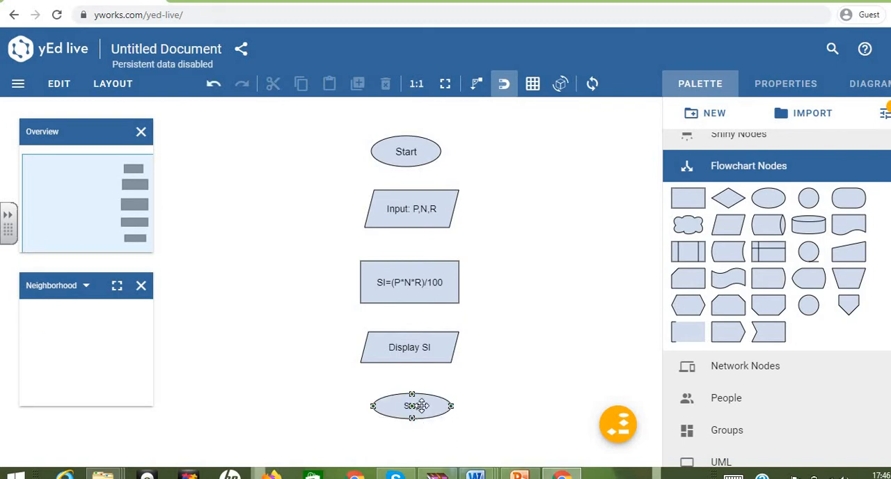
left_click(420, 406)
left_click(787, 87)
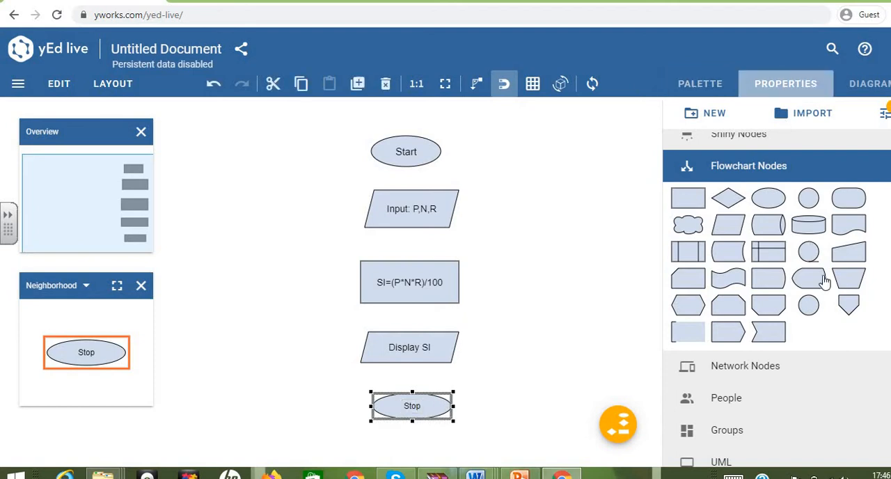
scroll(826, 288, "down", 8)
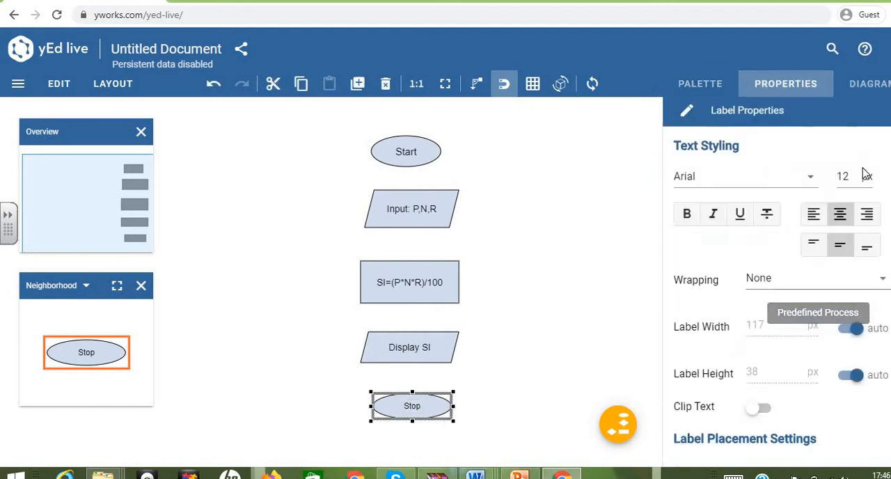
left_click(855, 176)
left_click(856, 175)
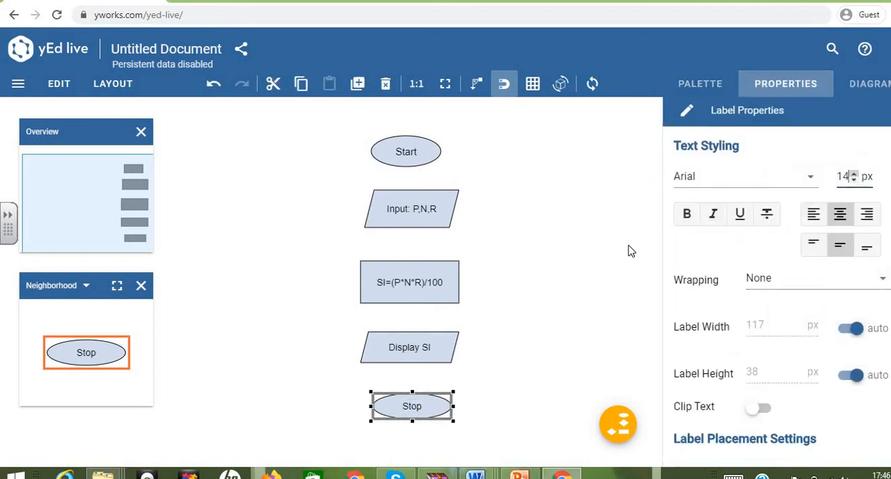
left_click(588, 279)
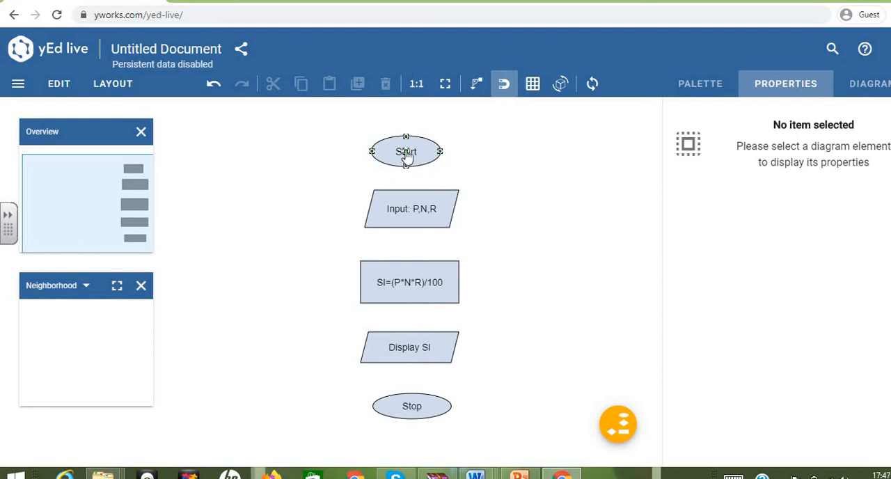
Step: Connect the five nodes in sequence with arrows from Start down to Stop and align them in one vertical column
left_click_drag(407, 157, 421, 421)
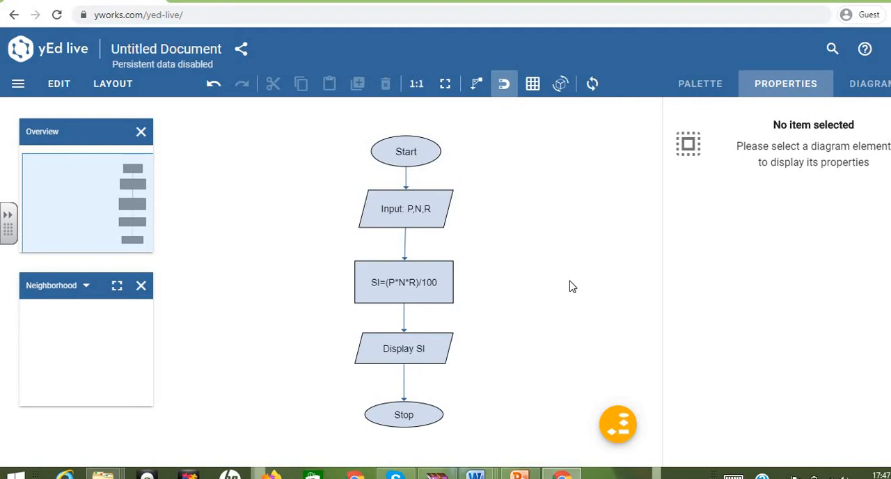
Step: Switch to the PowerPoint slide to check the reference flowchart's colors, and return to yEd Live
left_click(520, 476)
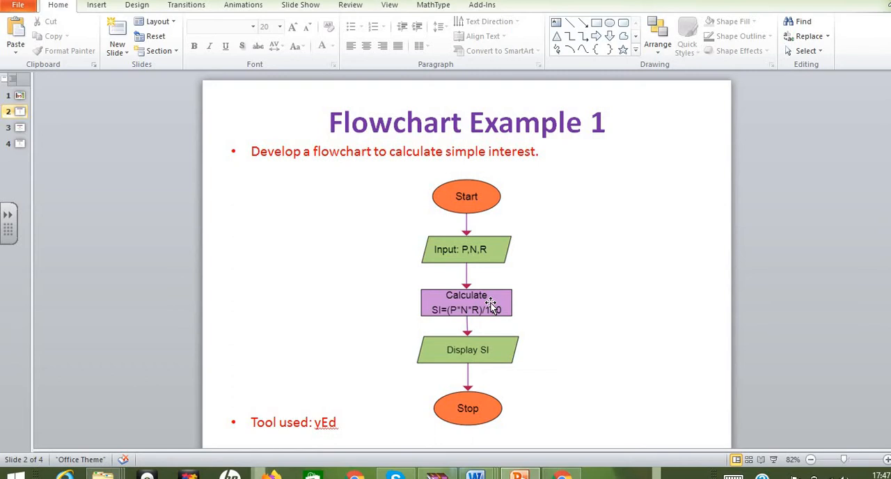
left_click(562, 475)
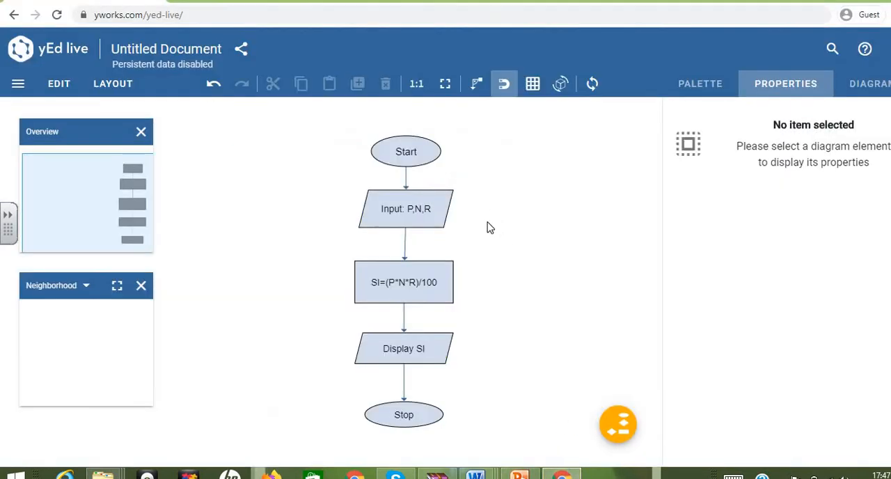
left_click(425, 152)
left_click(426, 156)
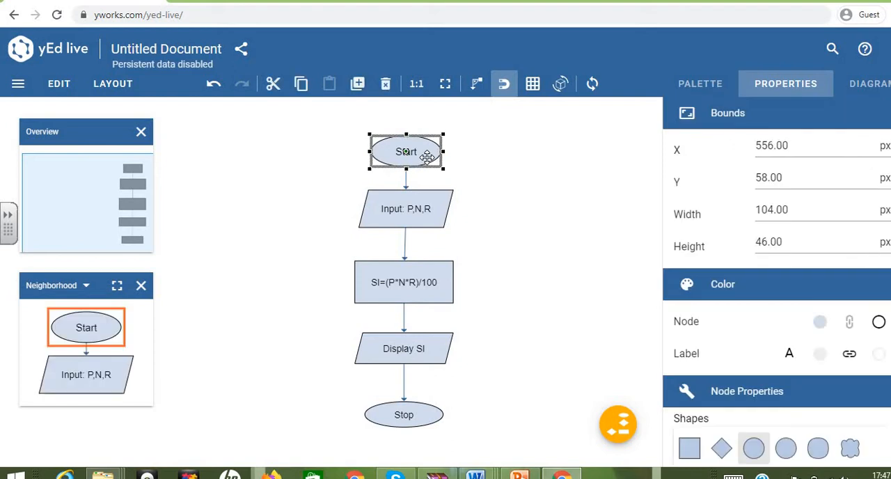
left_click(429, 419, "ctrl")
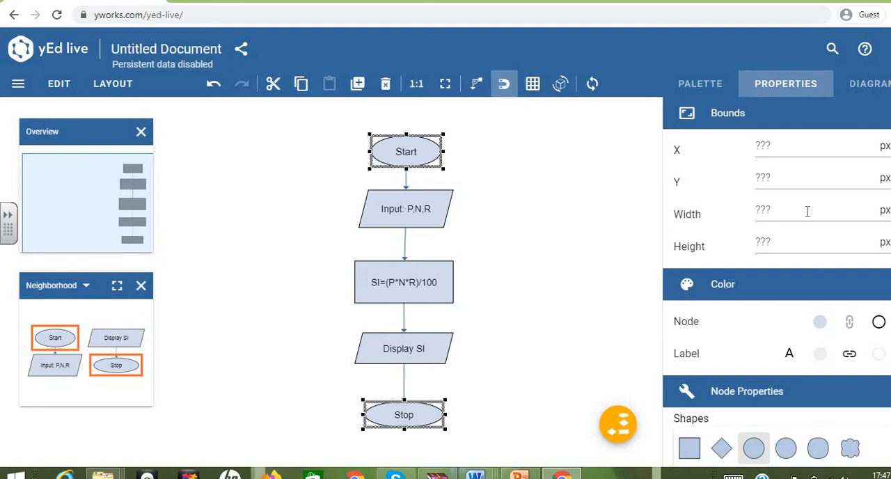
scroll(790, 278, "down", 2)
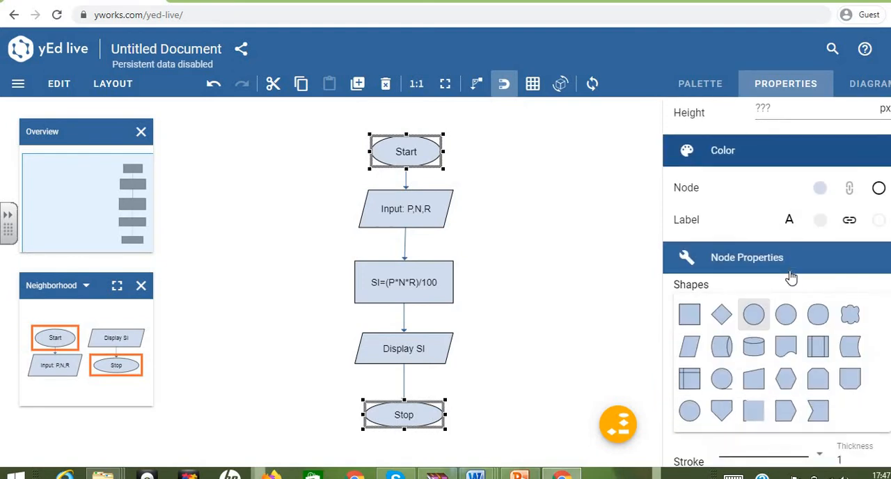
scroll(790, 278, "down", 7)
scroll(790, 278, "up", 3)
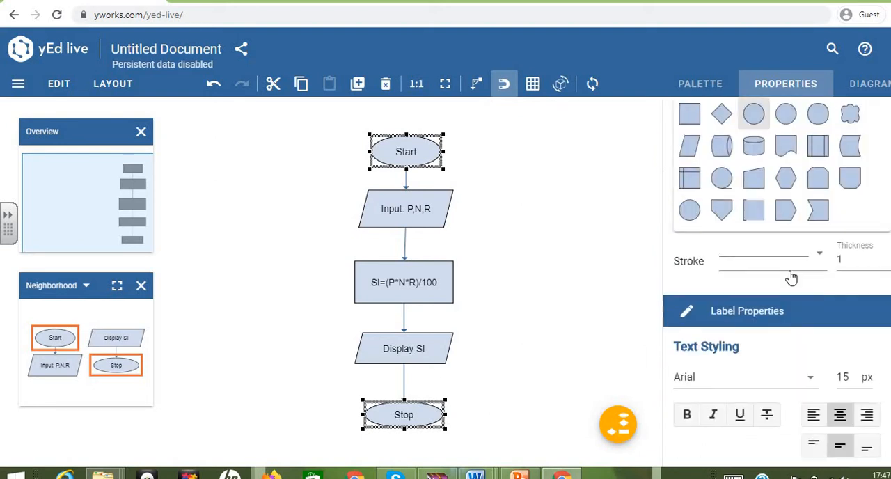
left_click(541, 265)
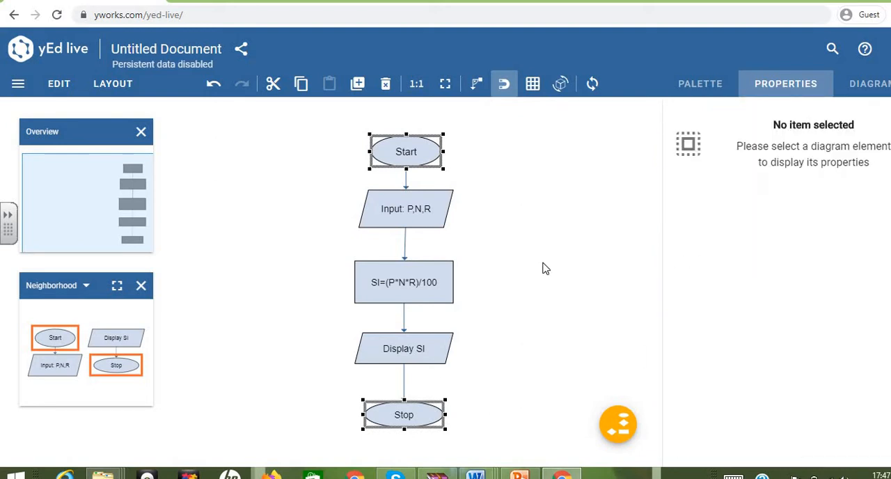
left_click(433, 155)
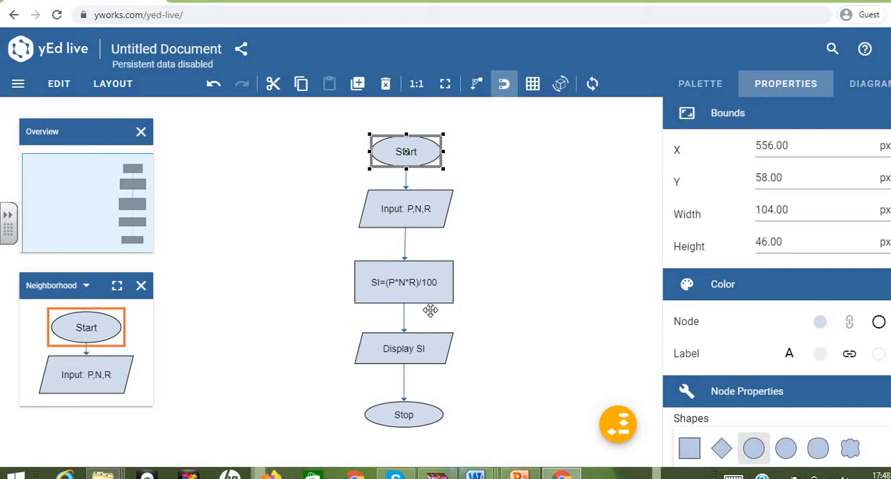
left_click(427, 411, "ctrl")
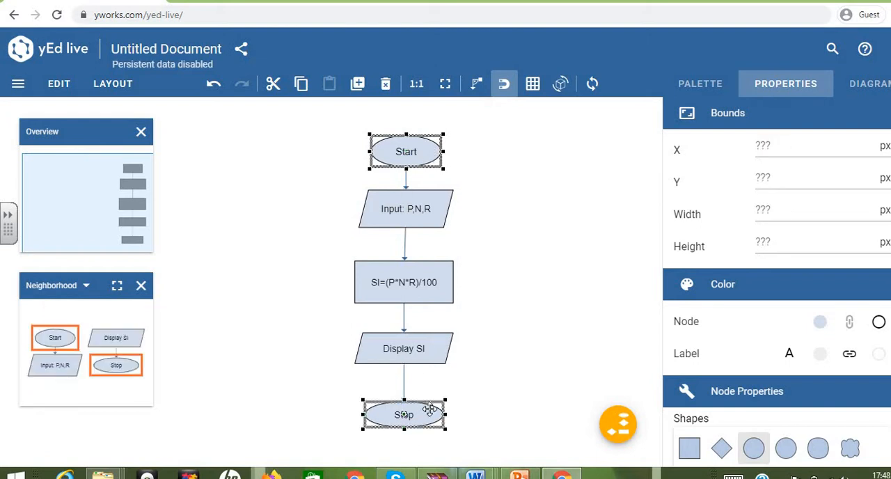
left_click(582, 331)
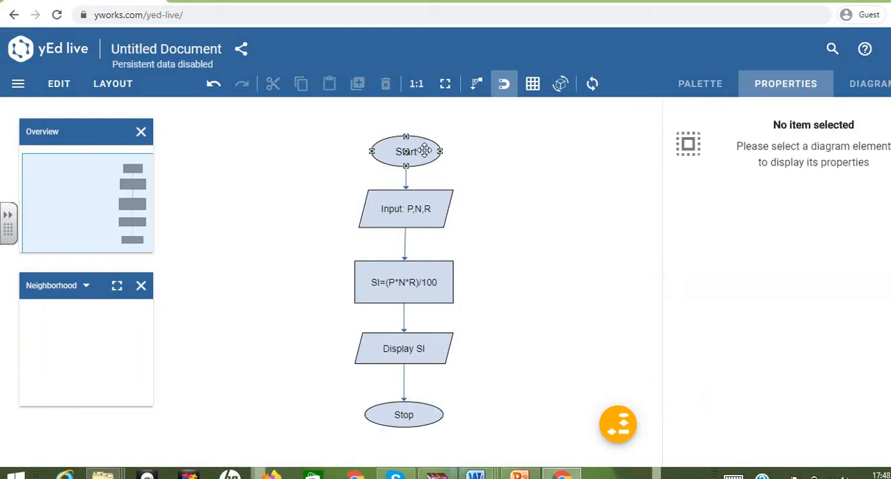
Step: Fill the Start ellipse with coral red from the color palette
left_click(425, 150)
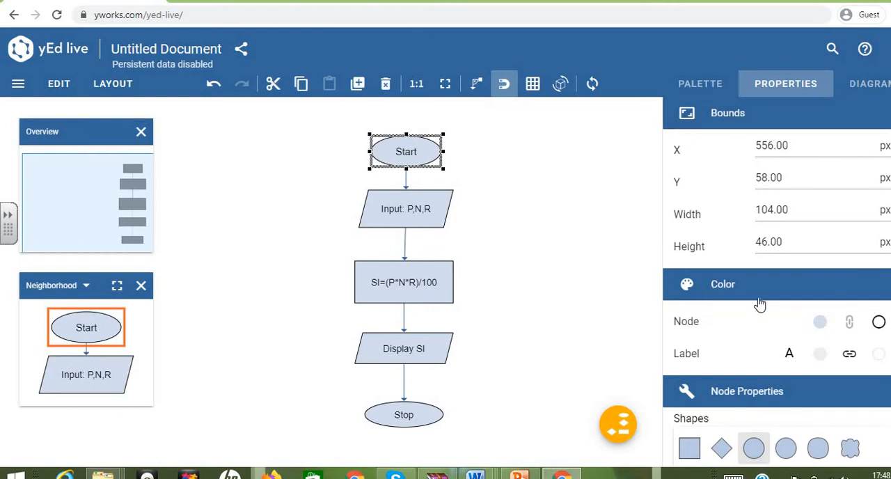
left_click(822, 323)
left_click(838, 451)
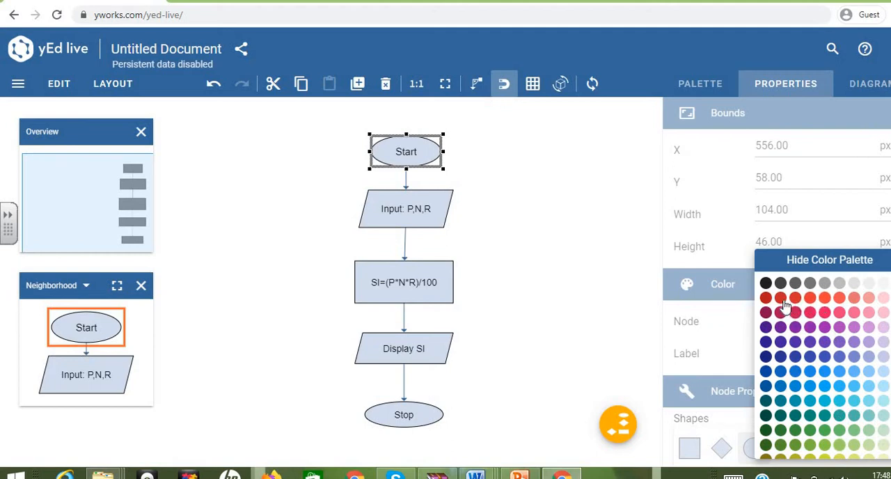
left_click(839, 302)
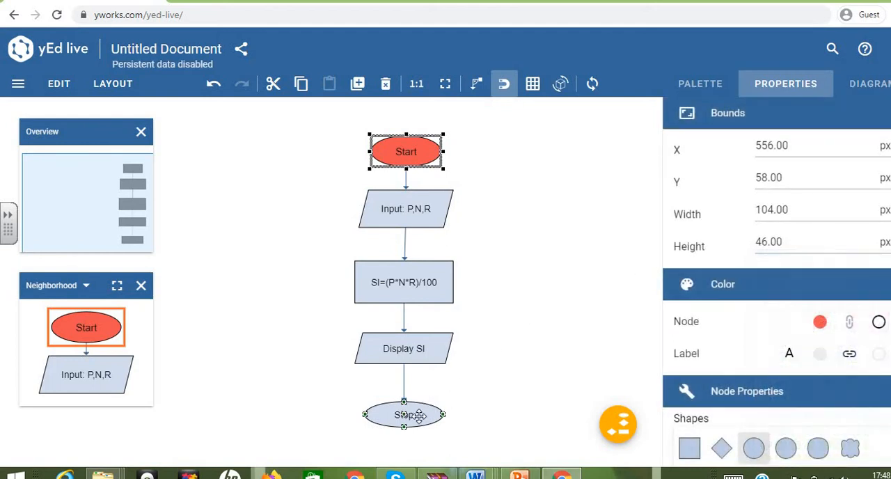
Step: Fill the Stop ellipse with orange-red, slightly more saturated than the coral red of the Start ellipse
left_click(403, 414)
left_click(820, 322)
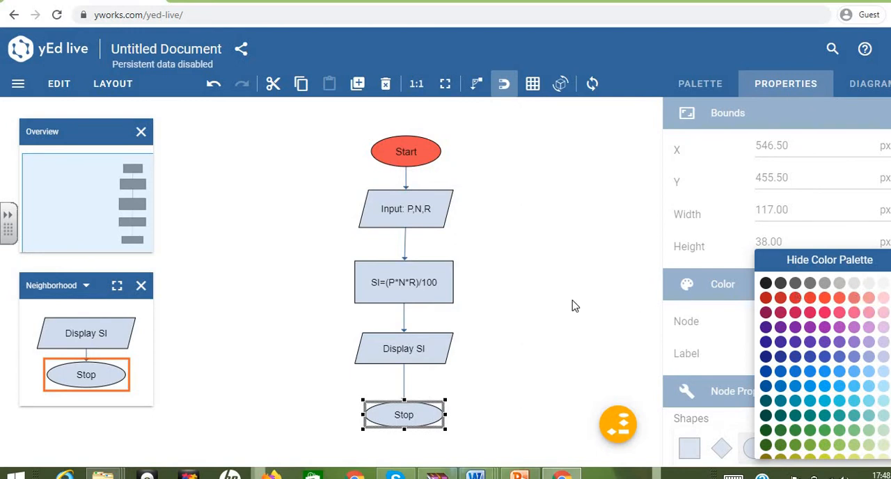
left_click(819, 321)
left_click(839, 299)
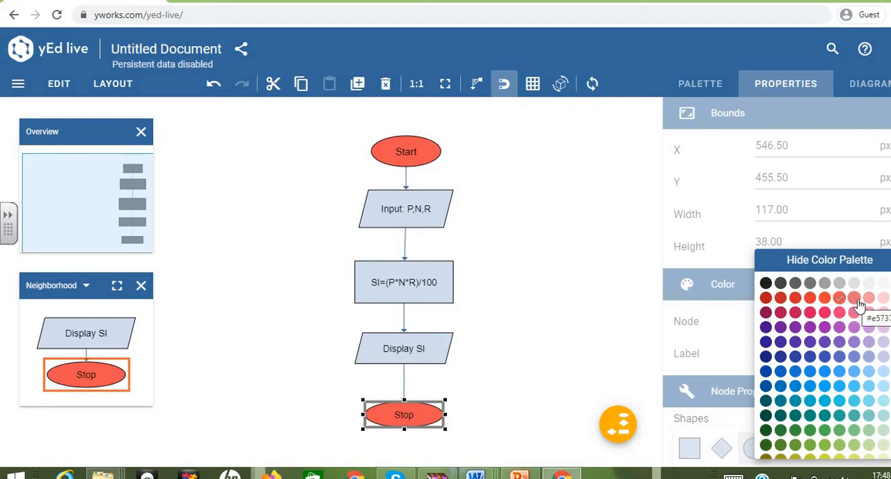
left_click(855, 299)
left_click(824, 297)
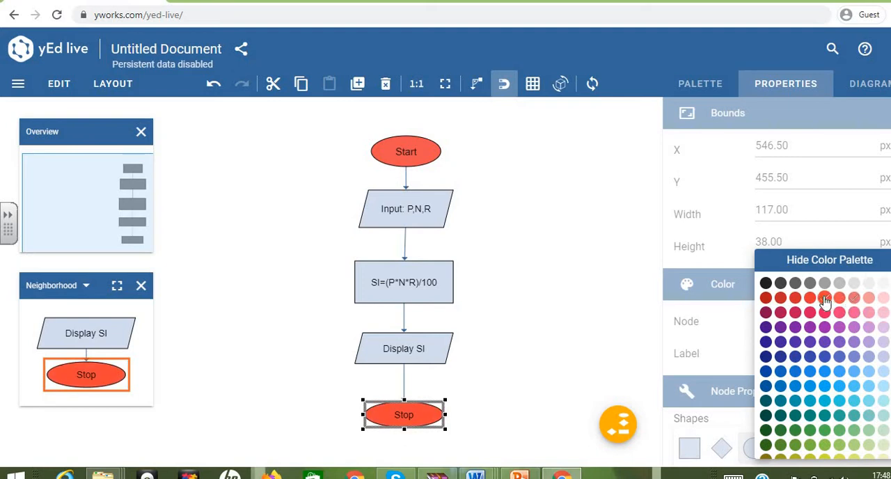
left_click(693, 307)
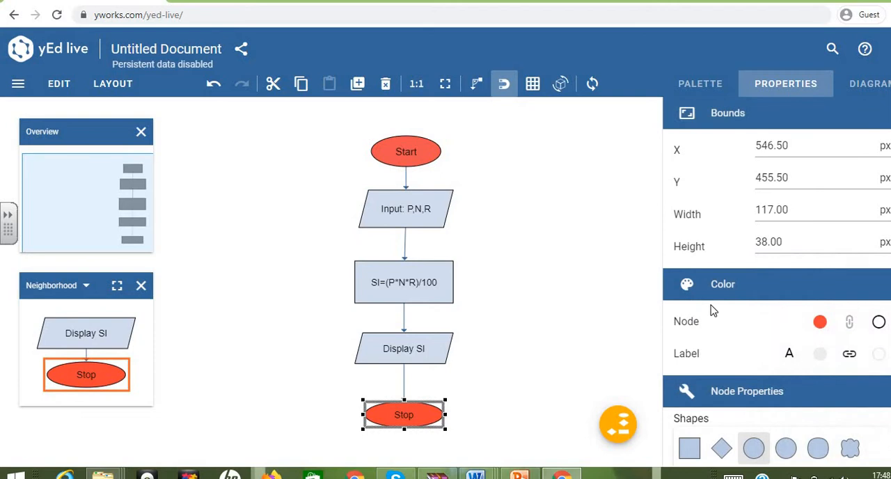
Step: Fill both the "Input: P,N,R" and "Display SI" parallelograms with light blue
left_click(411, 150)
left_click(410, 416)
left_click(428, 216)
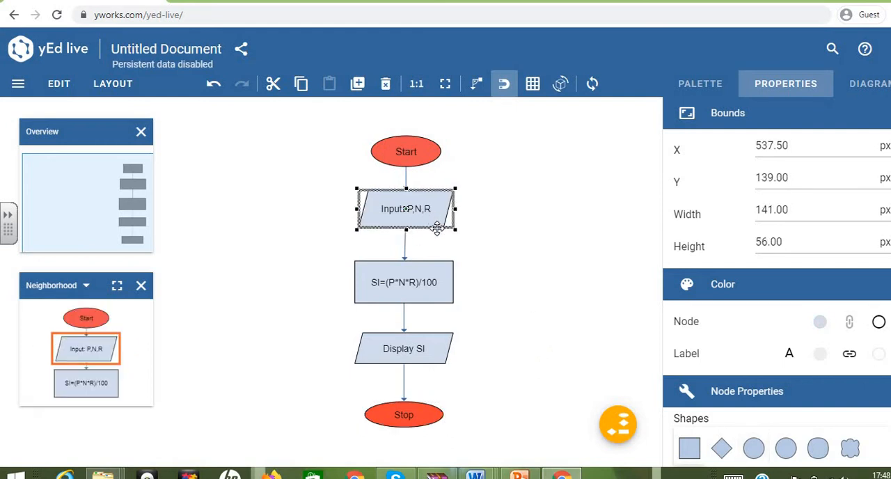
left_click(438, 348, "ctrl")
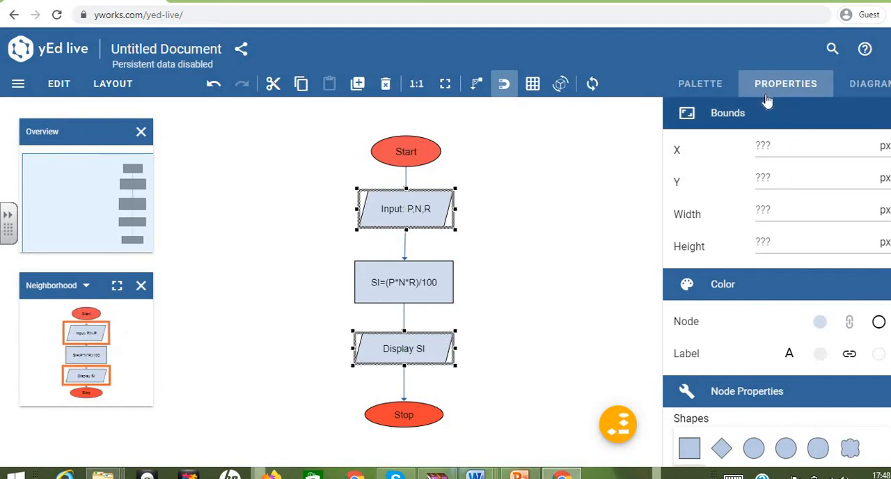
left_click(820, 320)
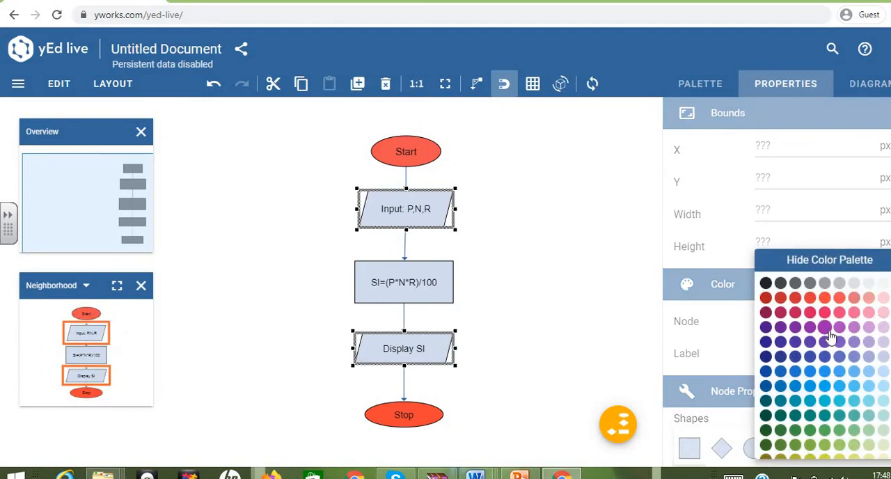
left_click(853, 372)
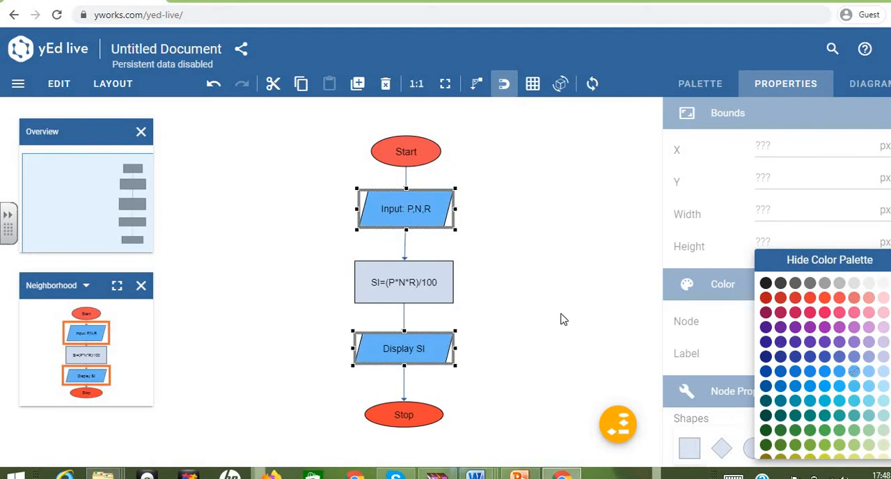
Step: Fill the "SI=(P*N*R)/100" process rectangle with medium green from the color palette
left_click(433, 310)
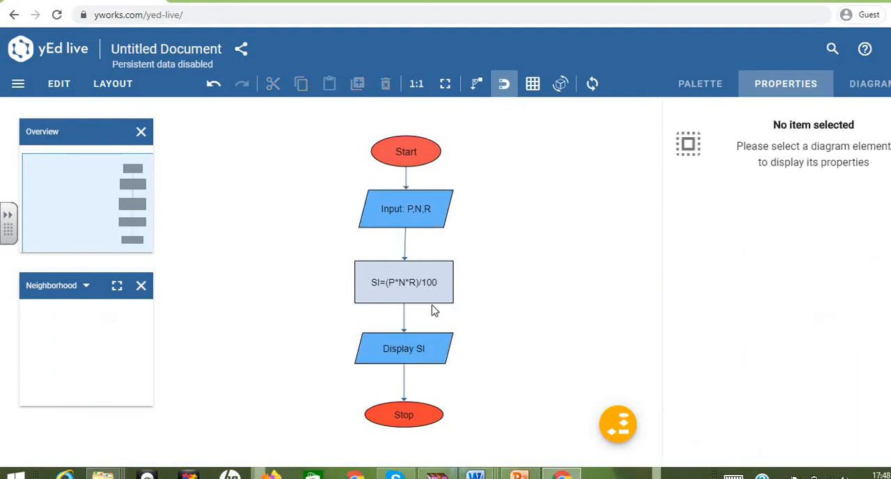
left_click(439, 296)
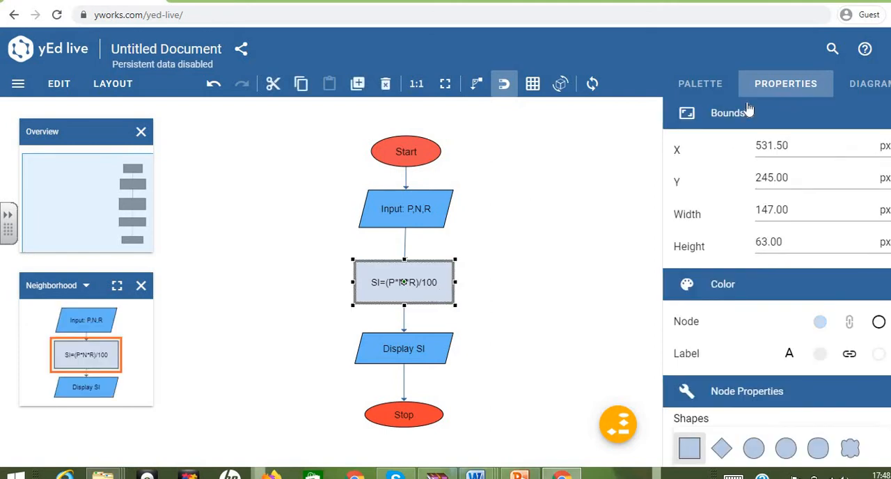
left_click(819, 320)
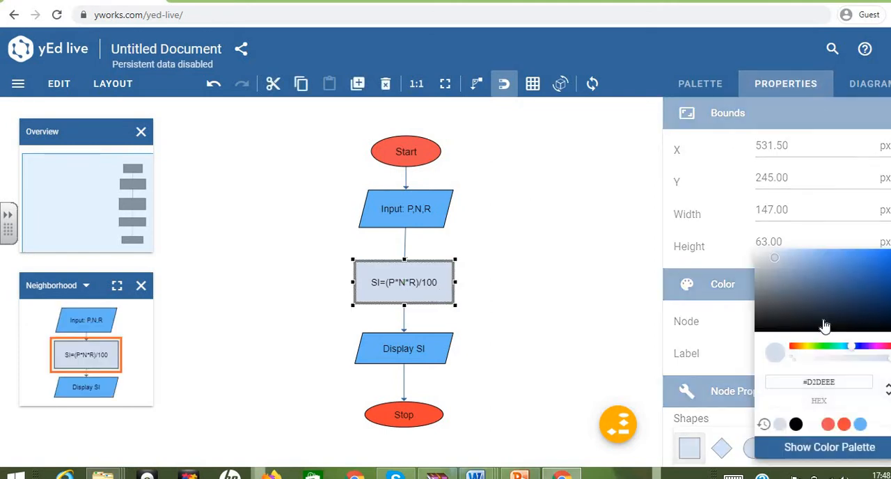
left_click(835, 450)
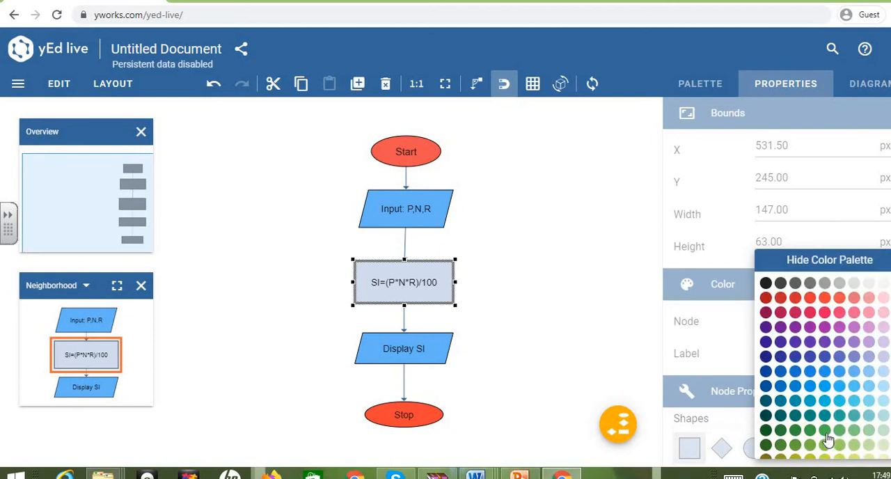
left_click(825, 434)
left_click(585, 332)
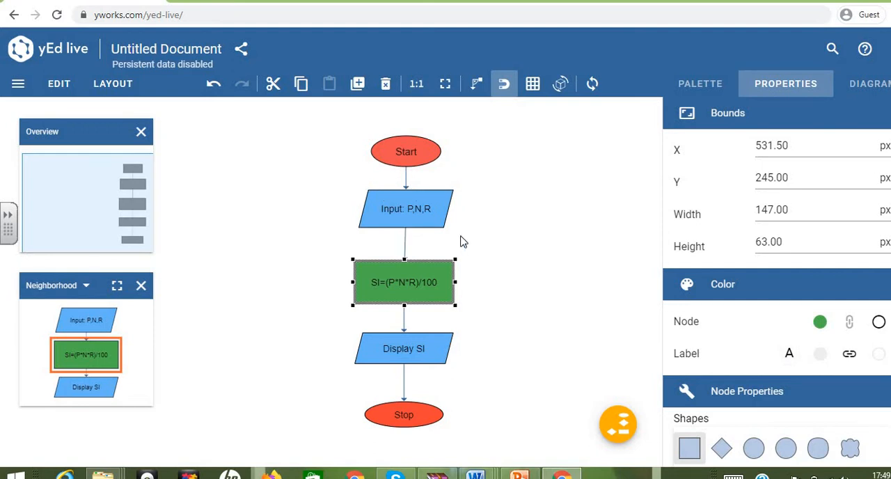
Step: Set the line thickness of all four connectors to 1.5
left_click(414, 185)
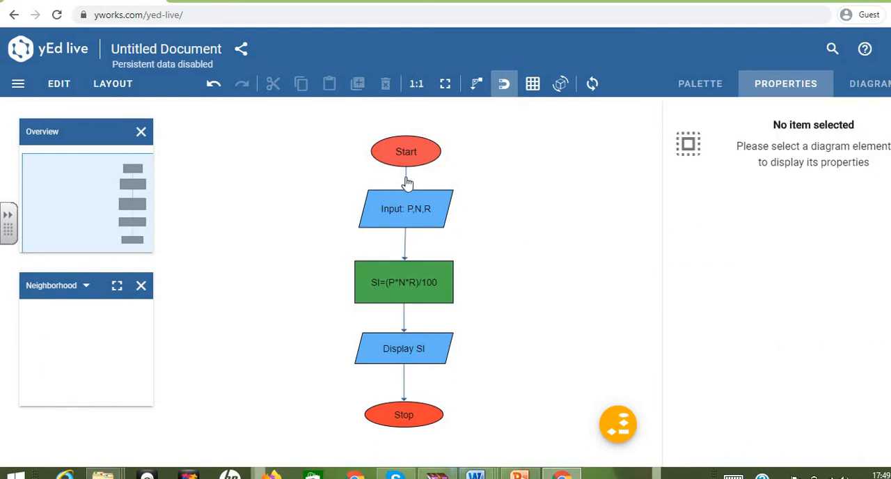
left_click(407, 182)
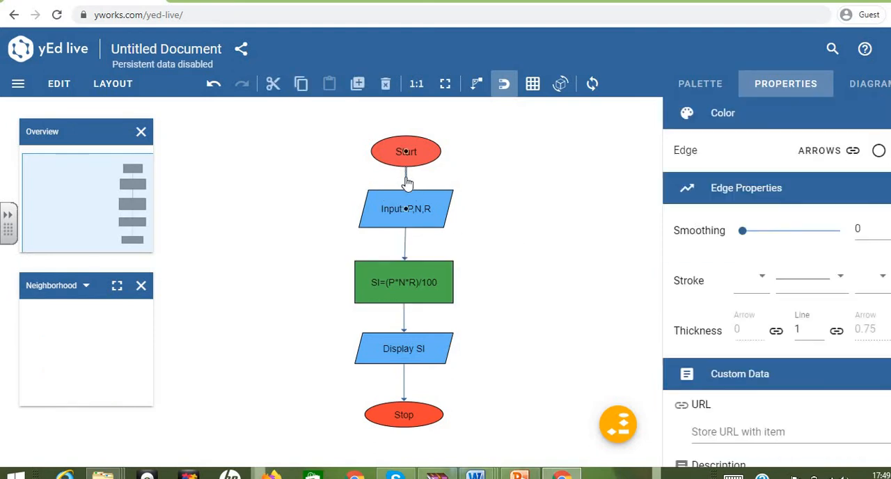
left_click(407, 246, "ctrl")
left_click(405, 323, "ctrl")
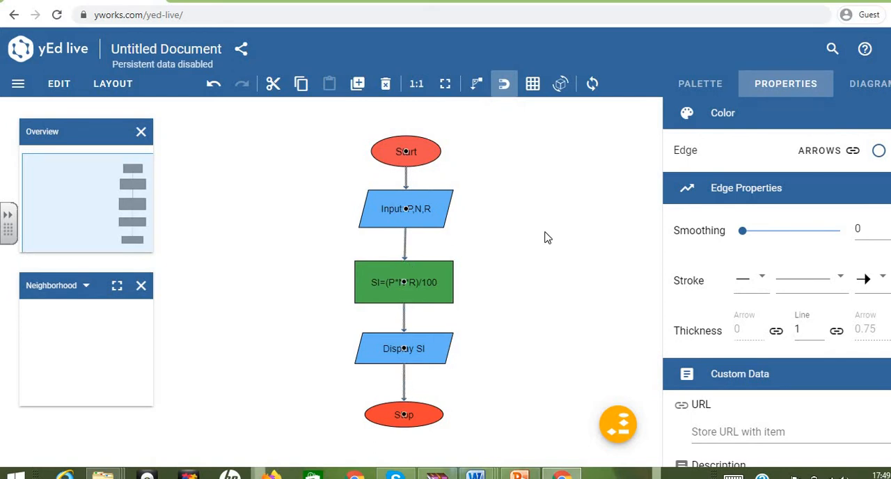
left_click(820, 328)
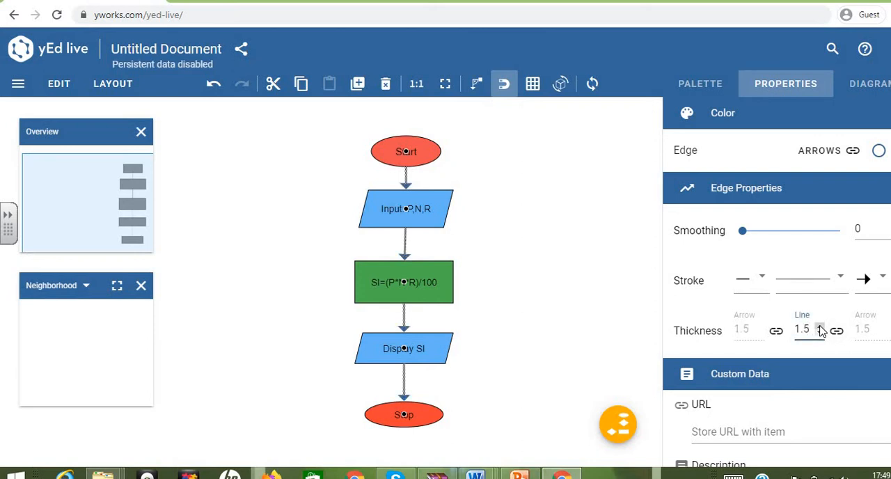
left_click(820, 333)
left_click(820, 333)
left_click(819, 333)
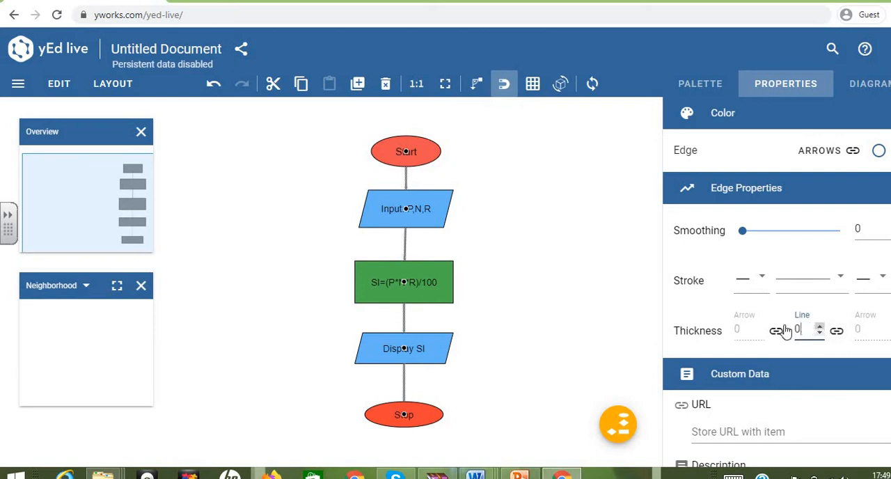
left_click(820, 328)
left_click(820, 328)
left_click(588, 225)
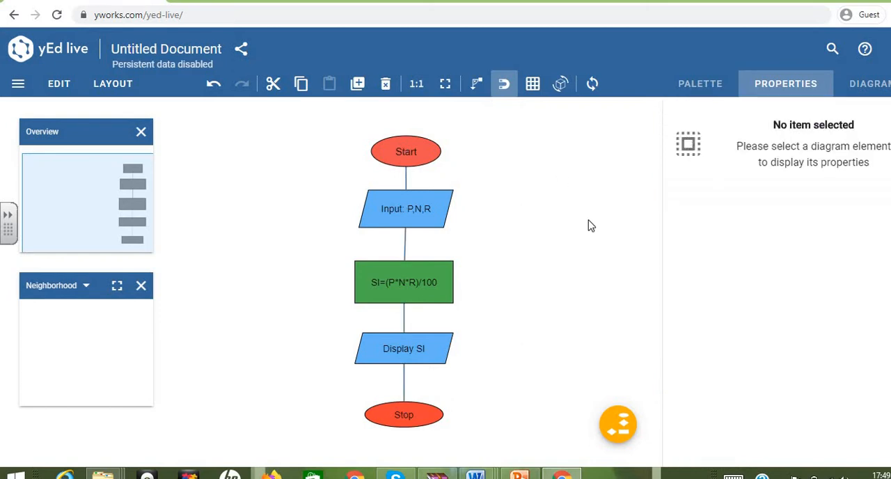
Step: Give all four connectors a filled triangular arrowhead at their target ends
left_click(778, 87)
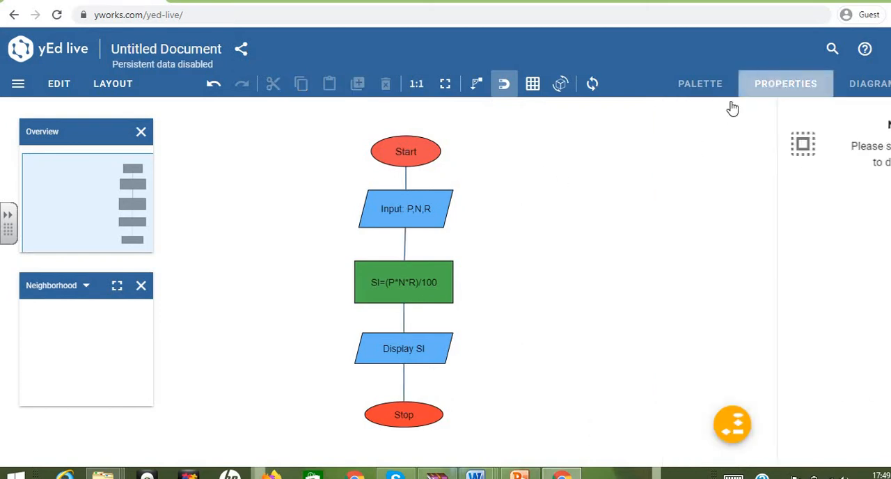
left_click(407, 183)
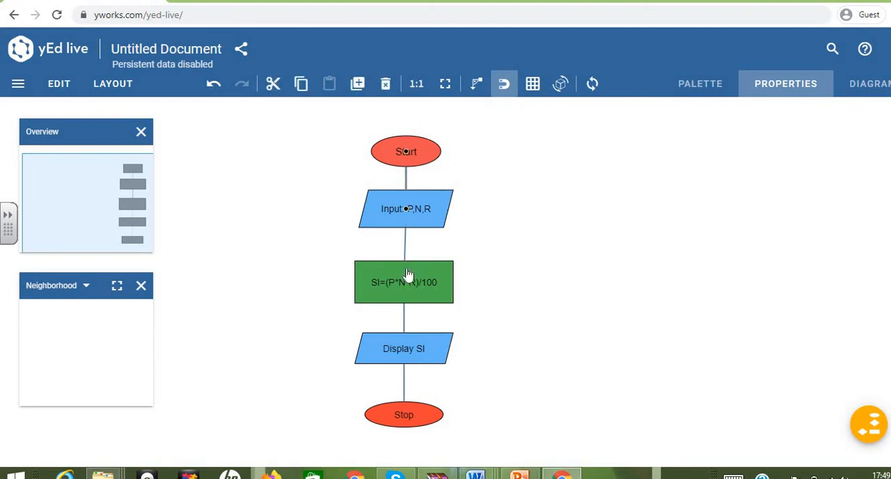
left_click(405, 320, "ctrl")
left_click(405, 251, "ctrl")
left_click(406, 384, "ctrl")
left_click(772, 84)
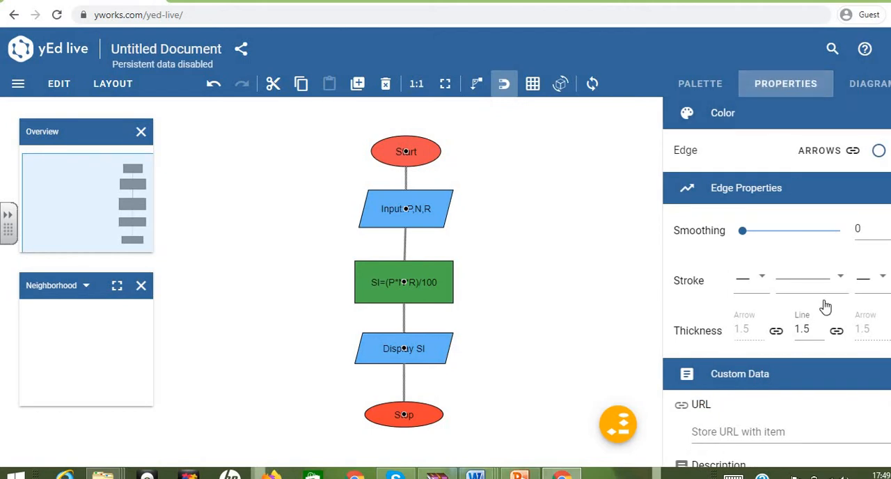
left_click(875, 278)
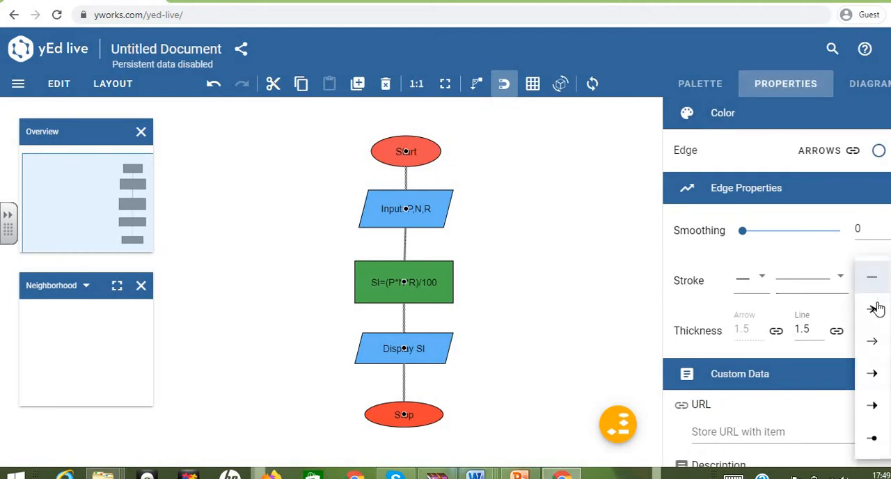
left_click(872, 404)
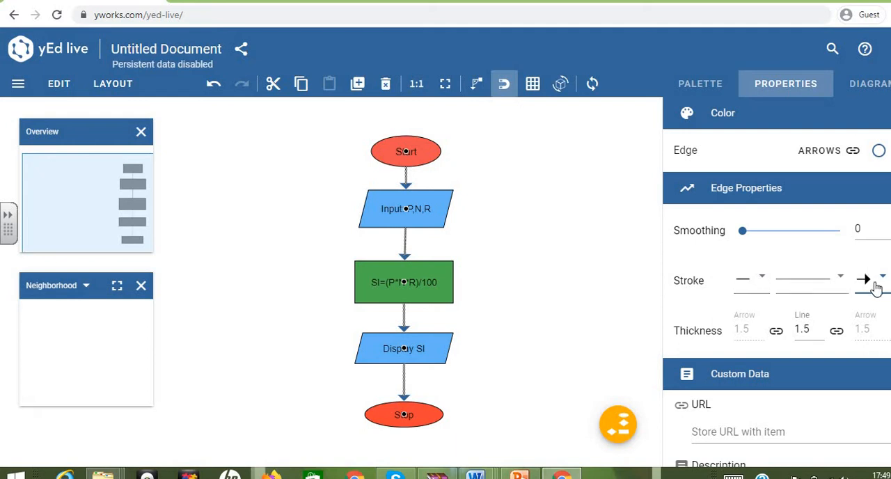
left_click(841, 282)
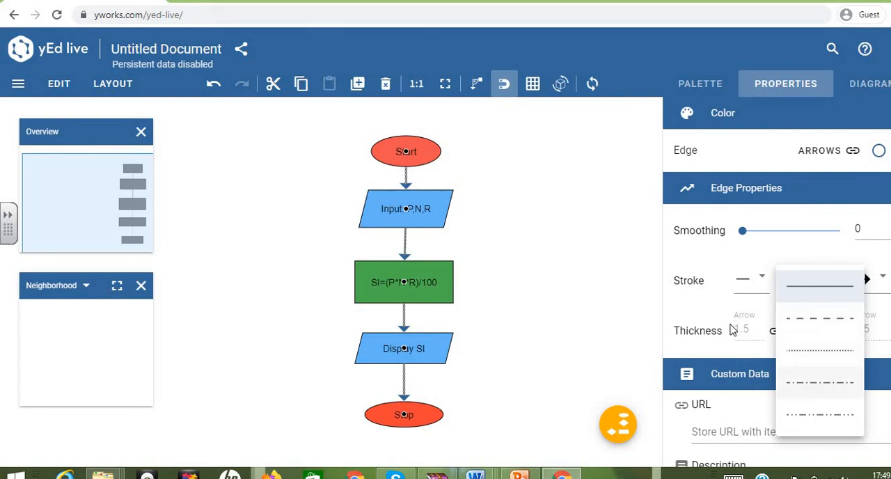
left_click(768, 190)
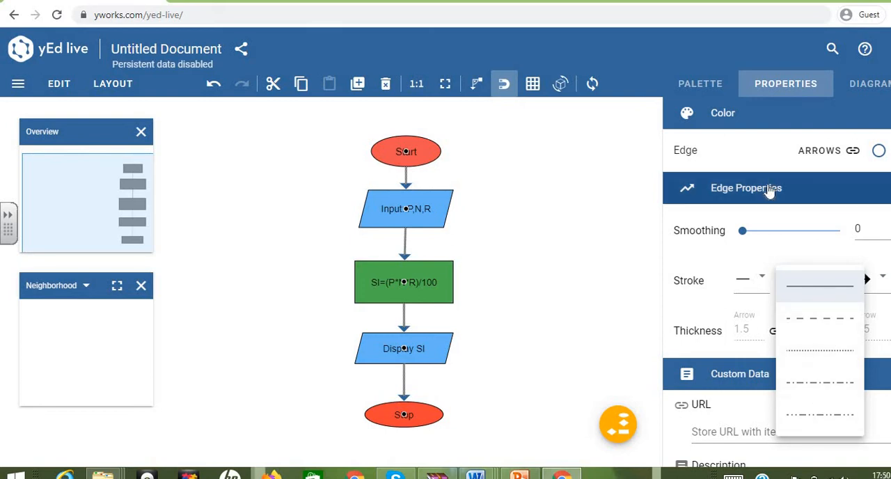
left_click(768, 189)
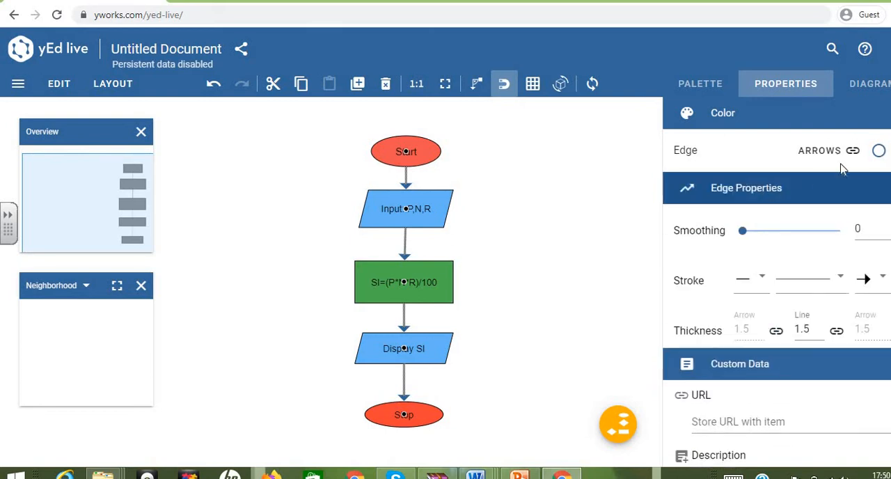
Step: Color all four connectors and their arrowheads purple from the color palette
left_click(876, 153)
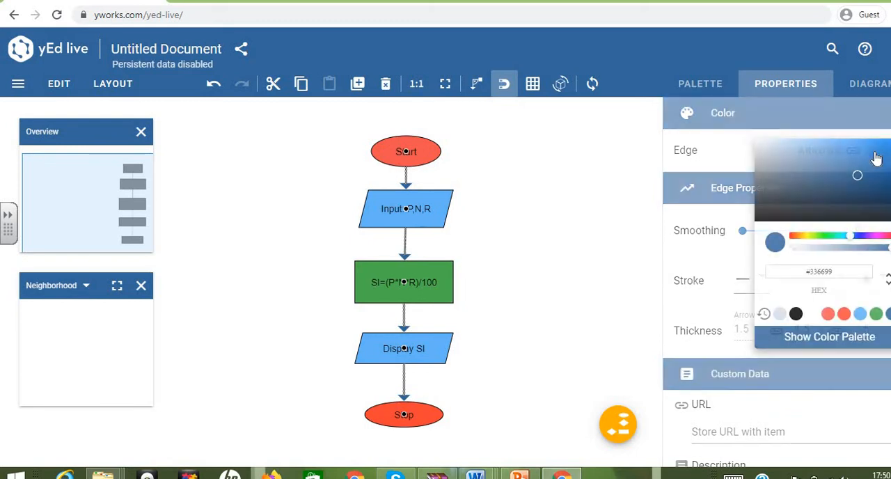
left_click(843, 339)
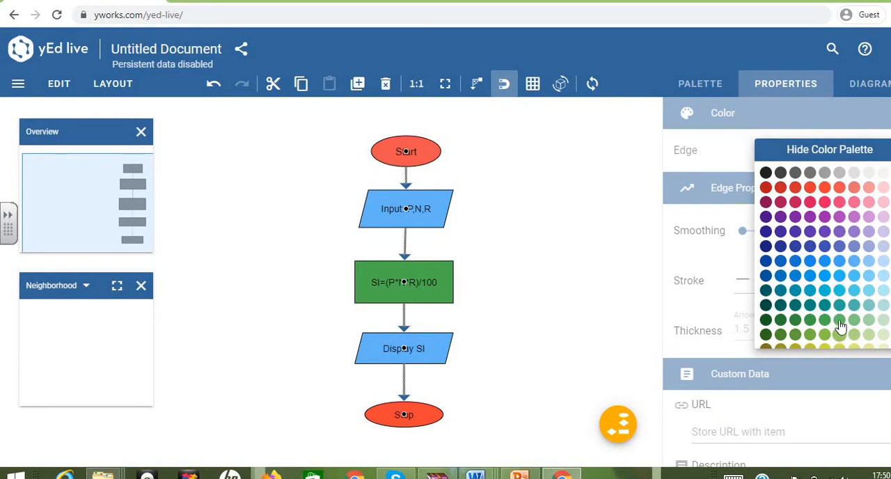
scroll(829, 286, "down", 3)
scroll(829, 287, "up", 3)
left_click(728, 165)
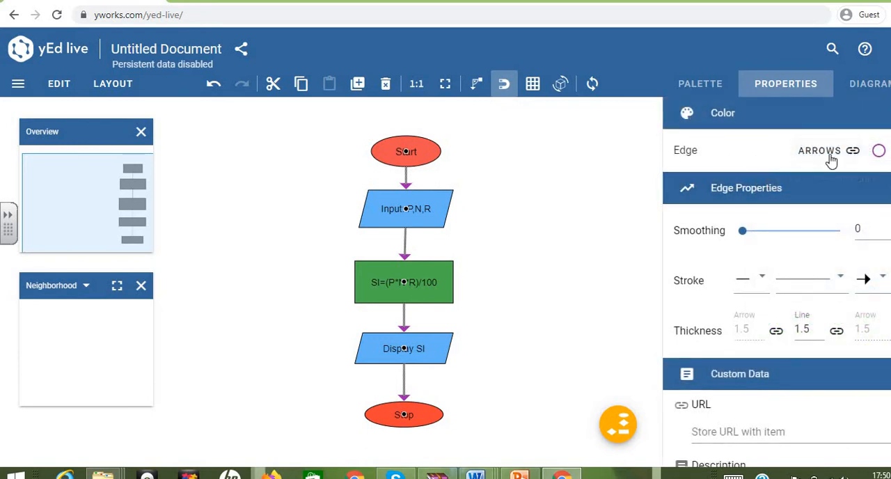
Step: Unlink the arrow colors from the connectors' edge color and synchronize them again
left_click(834, 158)
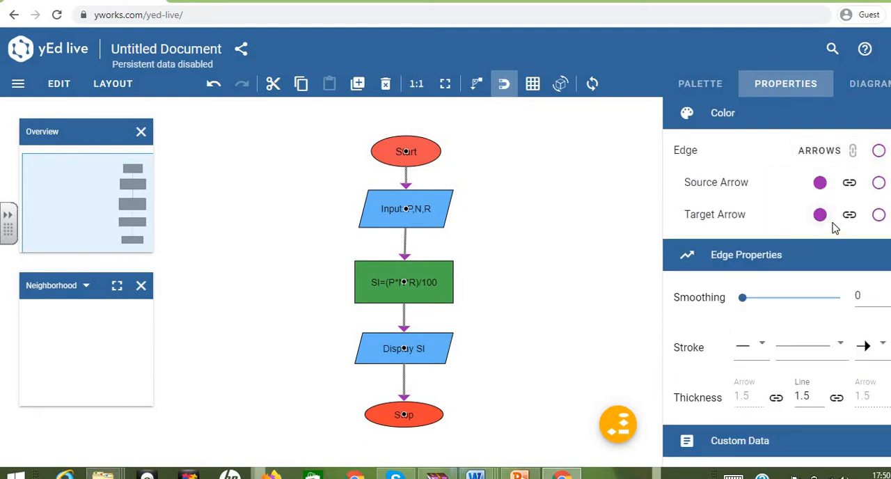
left_click(724, 115)
left_click(726, 117)
scroll(805, 299, "down", 2)
scroll(807, 303, "up", 2)
left_click(854, 152)
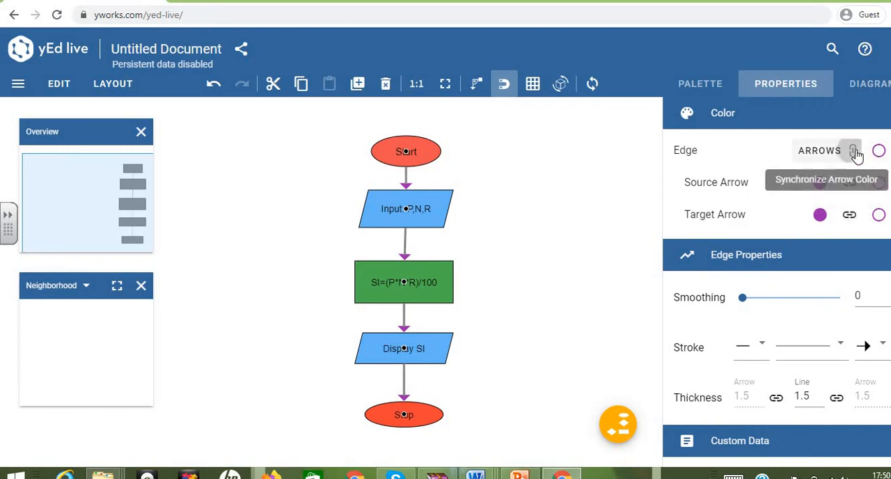
Step: Synchronize the arrow colors with the edge color of all four connectors once more and clear the selection
left_click(853, 152)
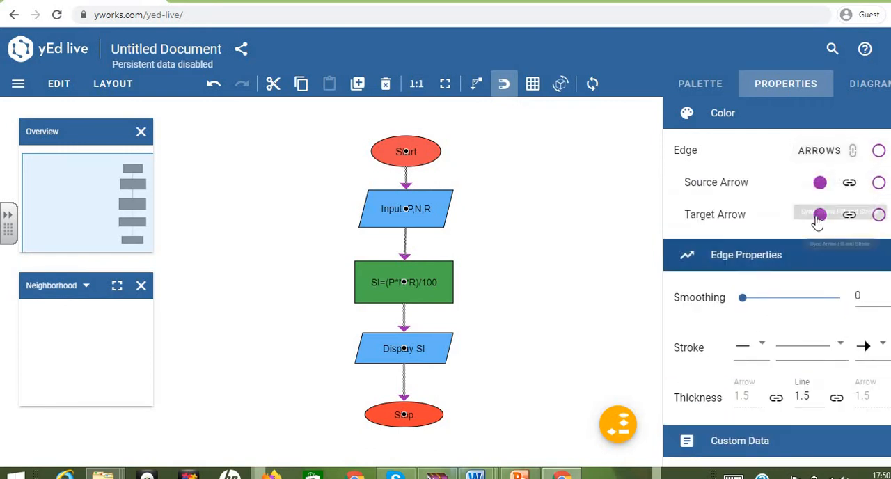
left_click(583, 255)
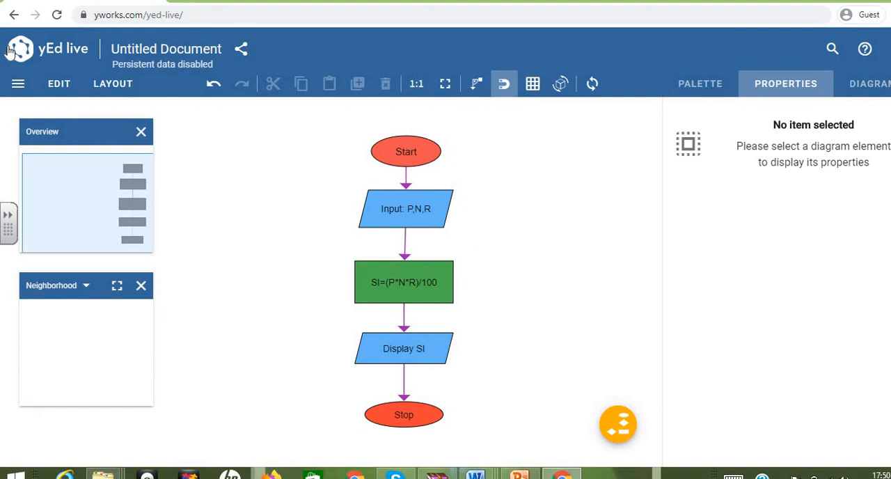
Step: Examine the diagram's save options, export settings and available export file formats, and return to the flowchart
left_click(19, 84)
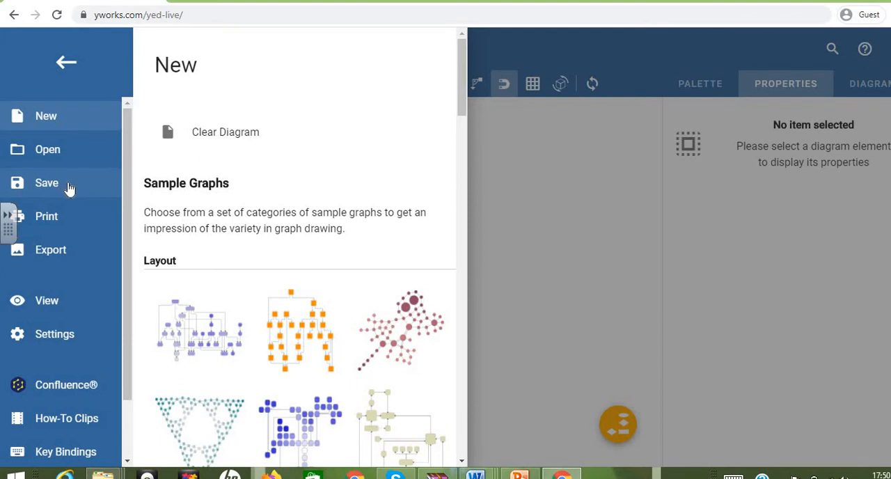
left_click(69, 188)
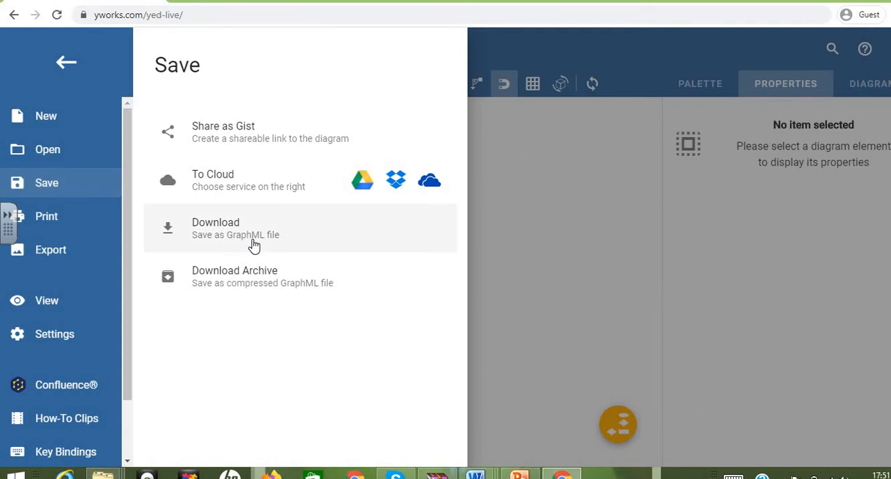
left_click(71, 259)
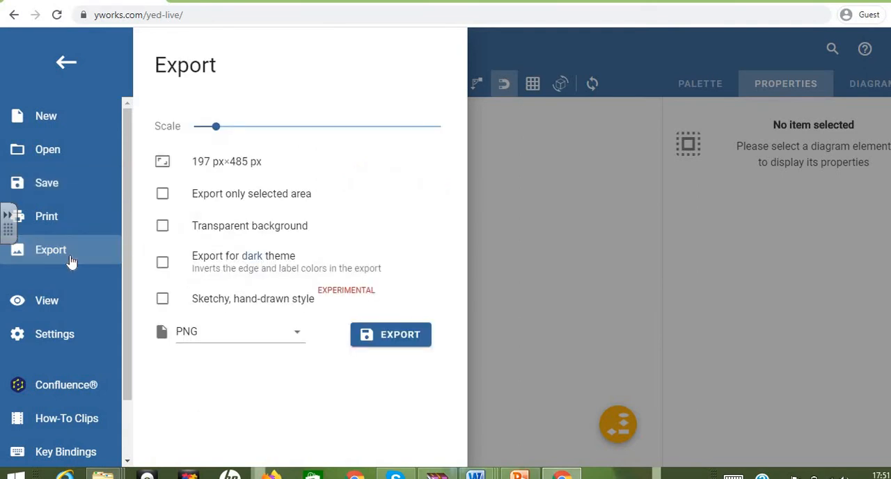
left_click(286, 339)
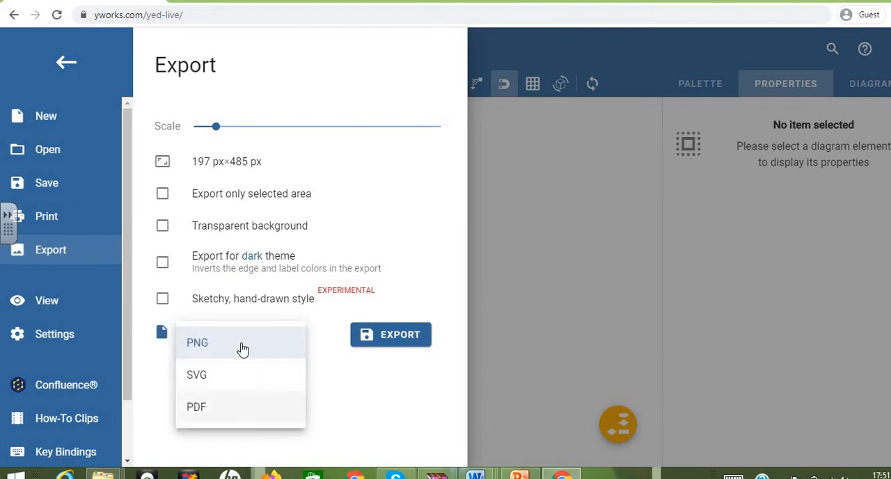
left_click(370, 395)
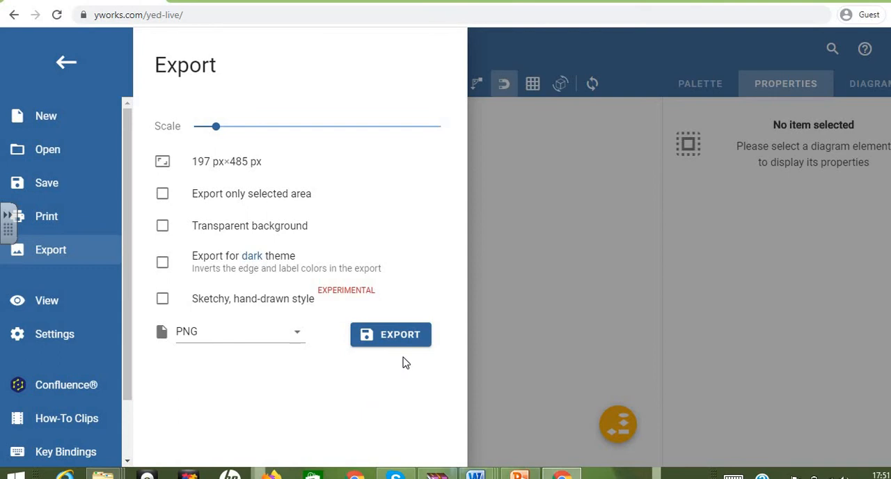
left_click(569, 232)
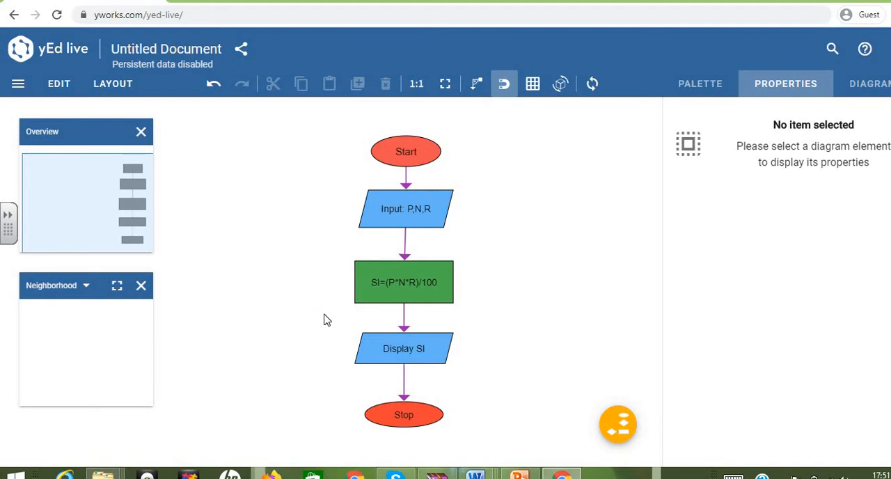
Step: Switch to the PowerPoint presentation and display the "Flowchart Example 2" slide about checking even or odd numbers
key("alt+Tab")
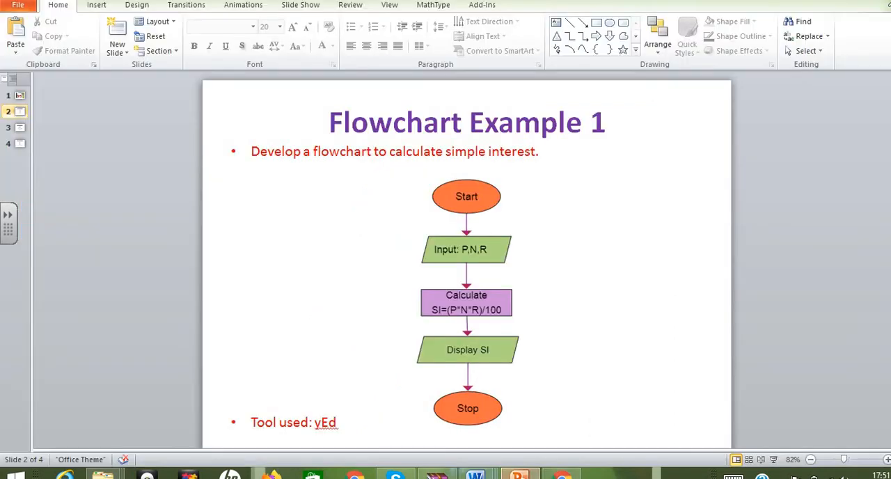
scroll(799, 305, "down", 1)
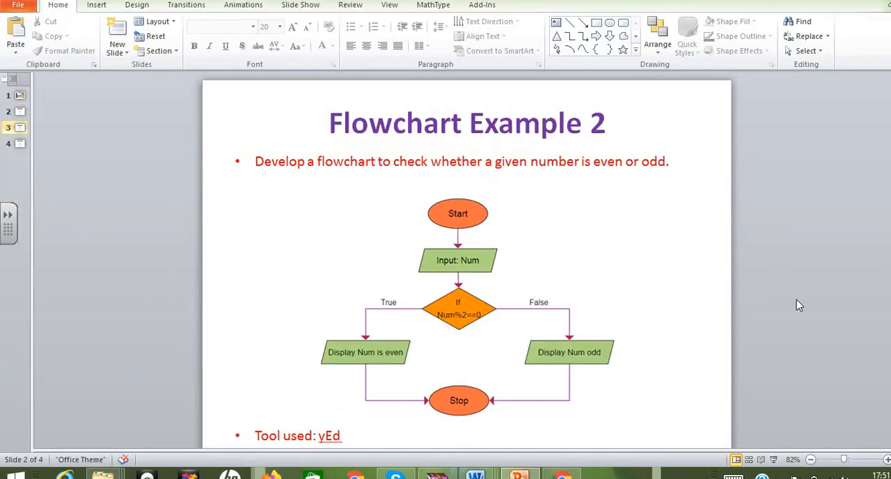